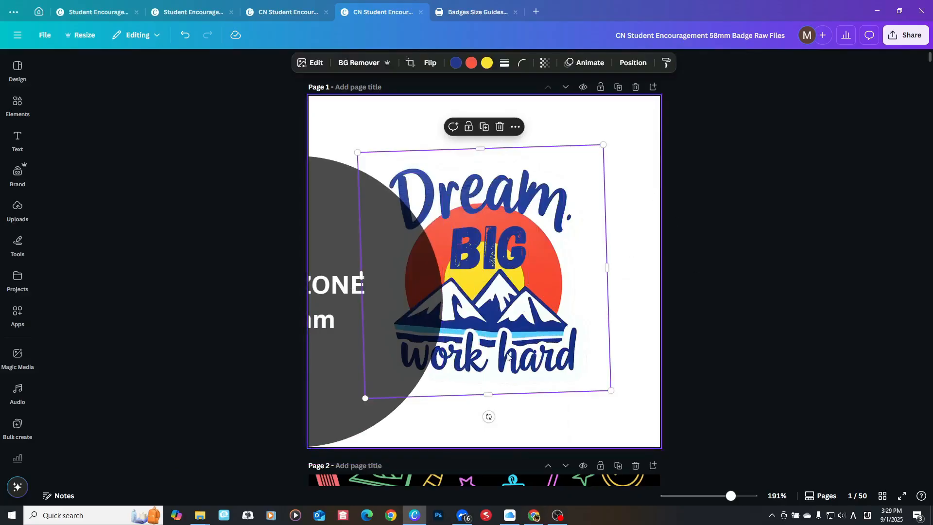
- Set the transparency value of page 1's background pattern to 100 and centre the 58mm safe zone guide over the design
left_click(640, 166)
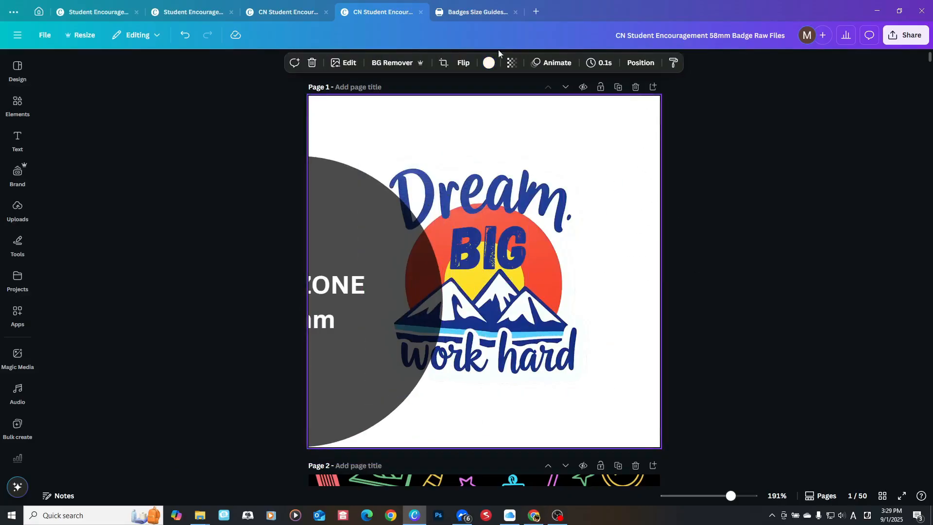
left_click(511, 64)
left_click_drag(484, 112, 580, 117)
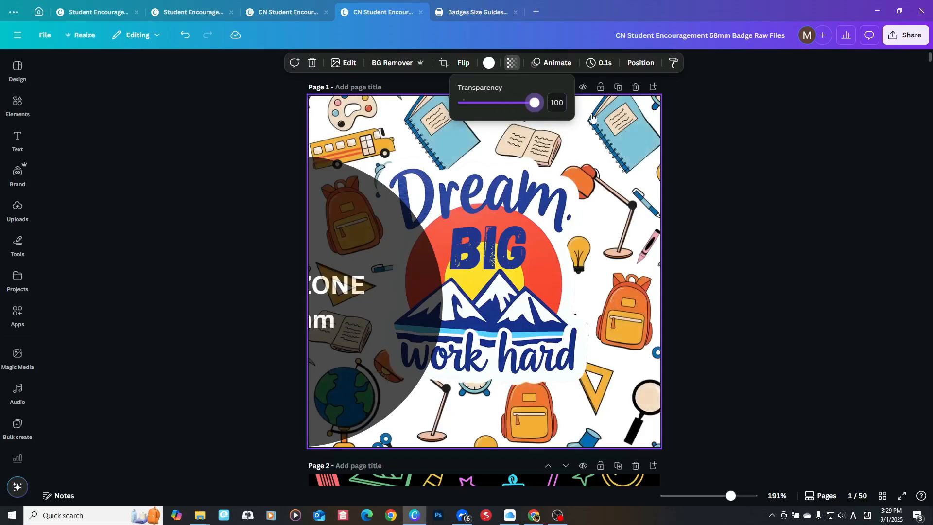
left_click(586, 298)
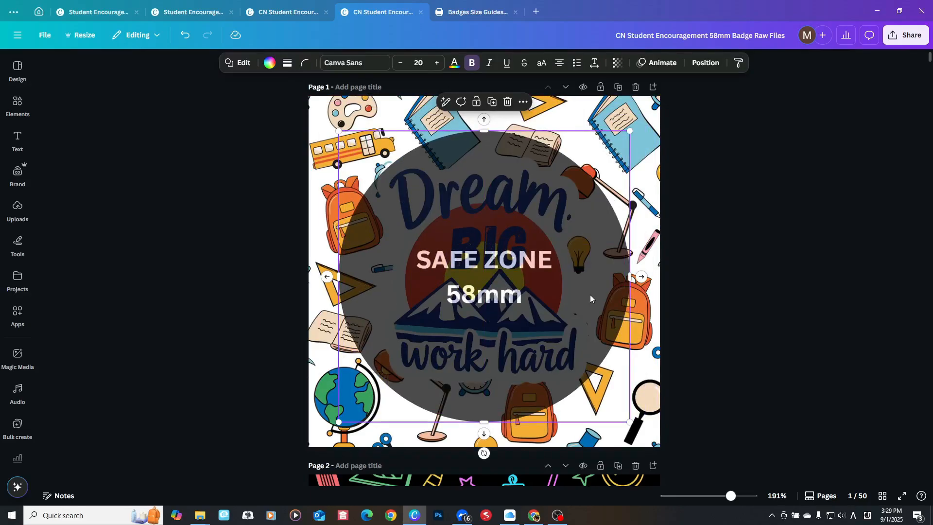
- Move the 58mm safe zone guide from page 1 to page 2, placing it partly off the page's left edge
scroll(553, 328, "down", 3)
scroll(564, 200, "down", 1)
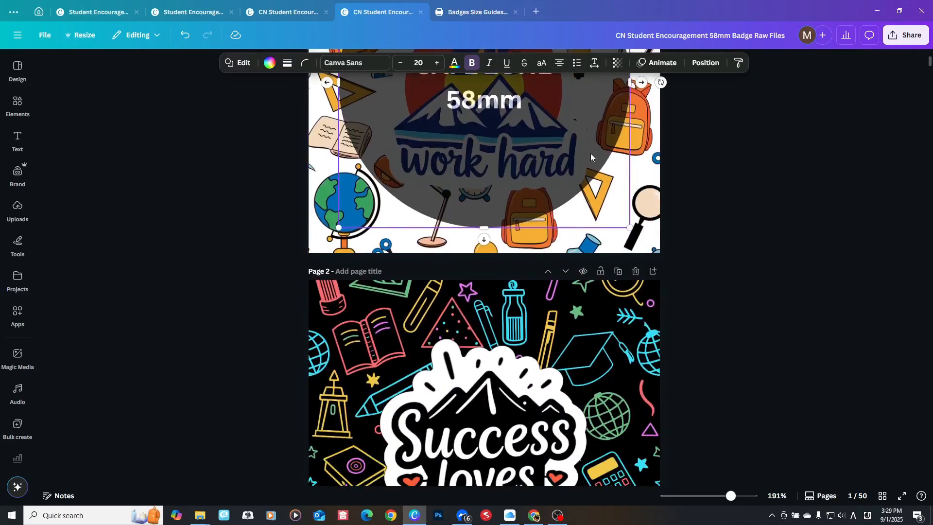
left_click_drag(581, 197, 589, 461)
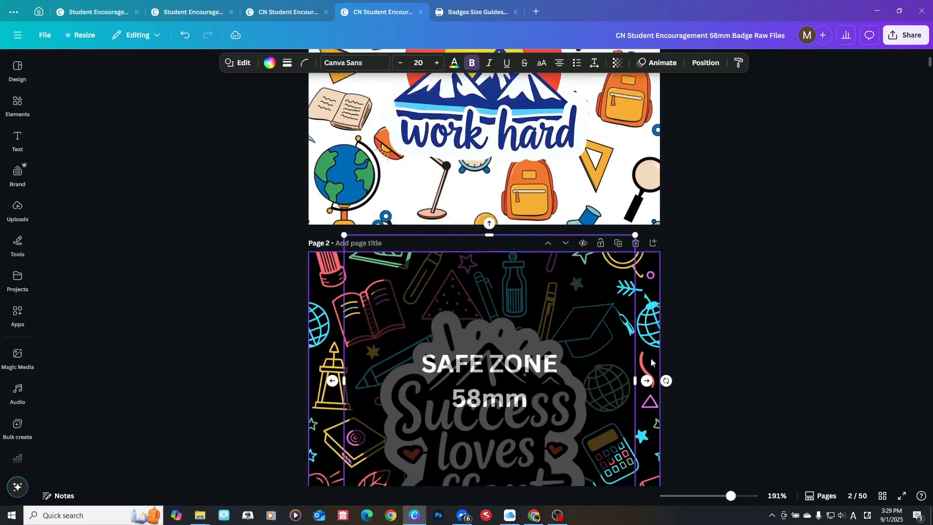
scroll(590, 279, "down", 3)
left_click_drag(589, 272, 405, 299)
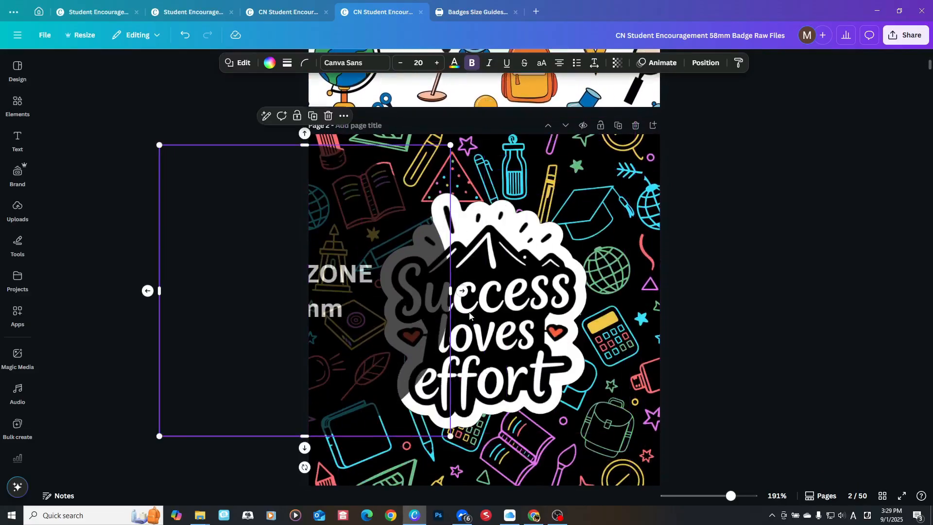
- Resize the "Success loves effort" artwork on page 2 to 7.5 cm wide with its ratio locked
left_click(571, 335)
left_click_drag(605, 185, 582, 212)
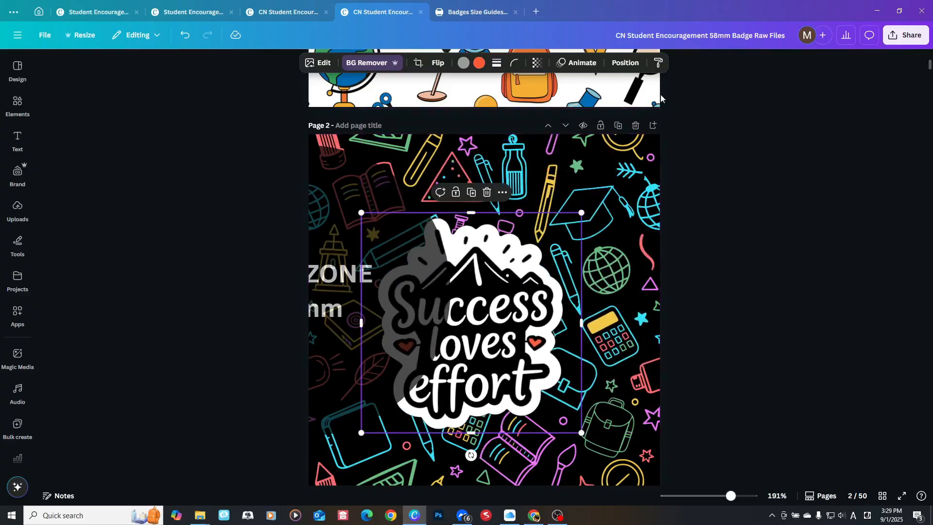
left_click(626, 63)
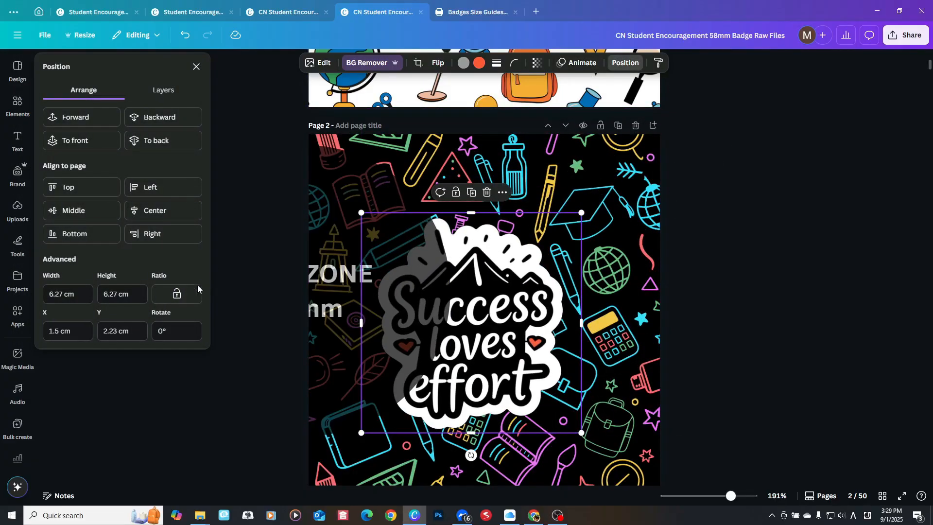
left_click(185, 294)
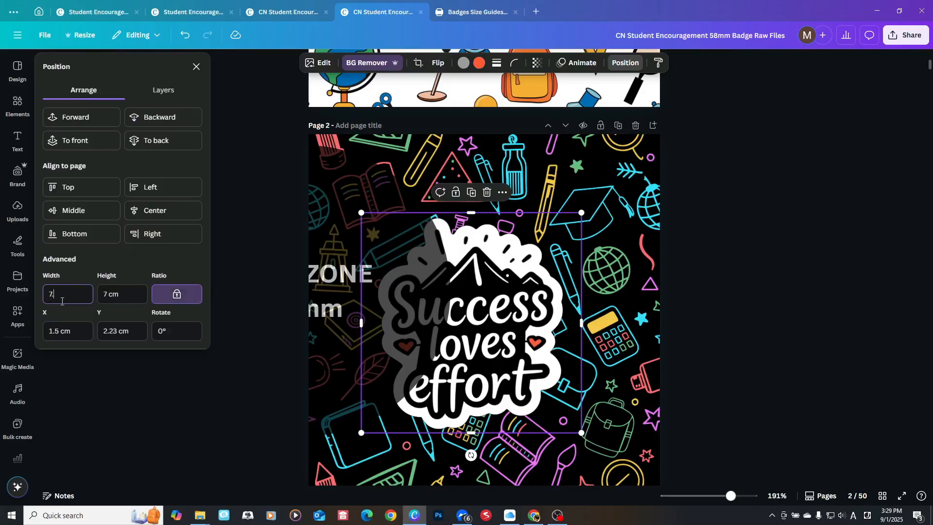
left_click(61, 301)
type("7.5")
key("Return")
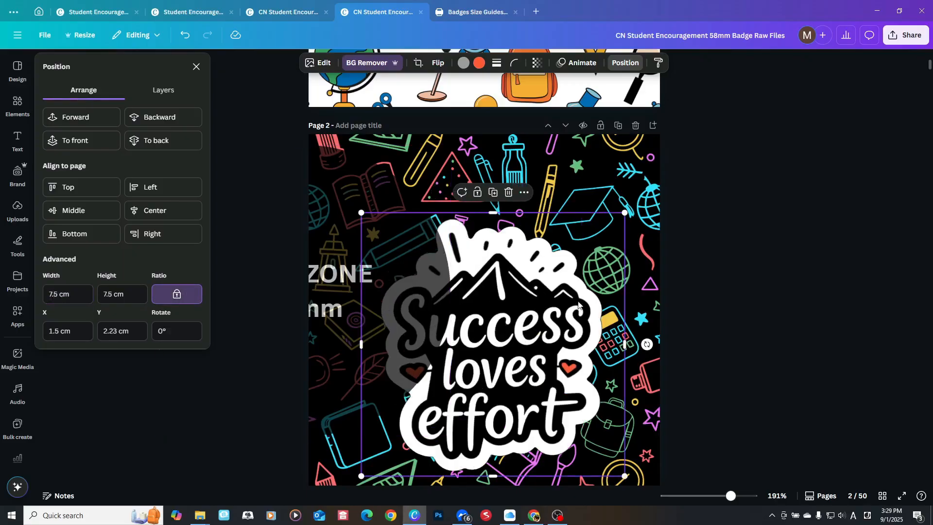
- Align the "Success loves effort" artwork and the safe zone guide to the centre and middle of page 2
left_click(131, 209)
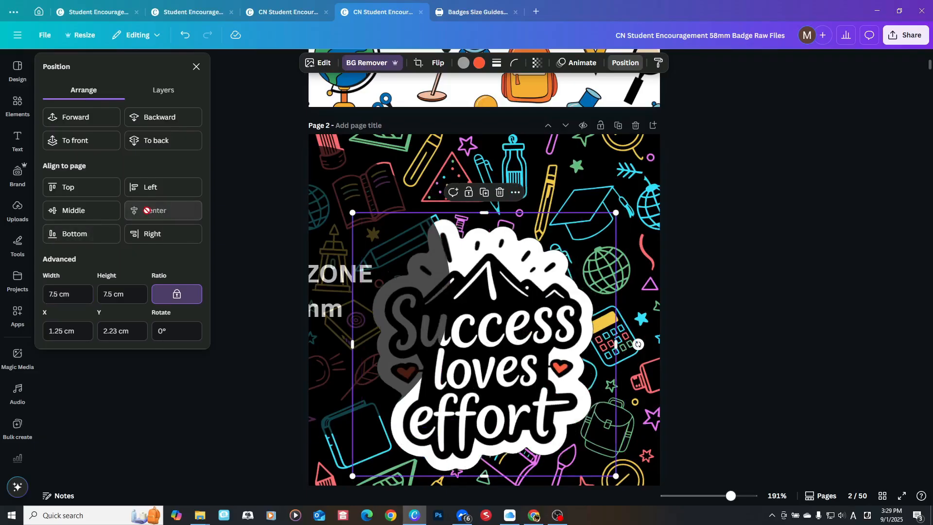
left_click(63, 215)
left_click(385, 244)
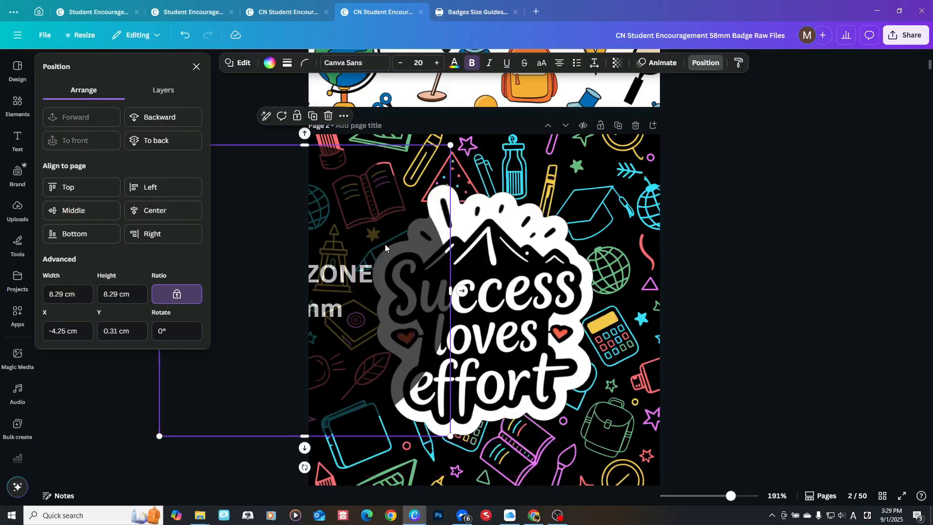
left_click(156, 210)
left_click(102, 209)
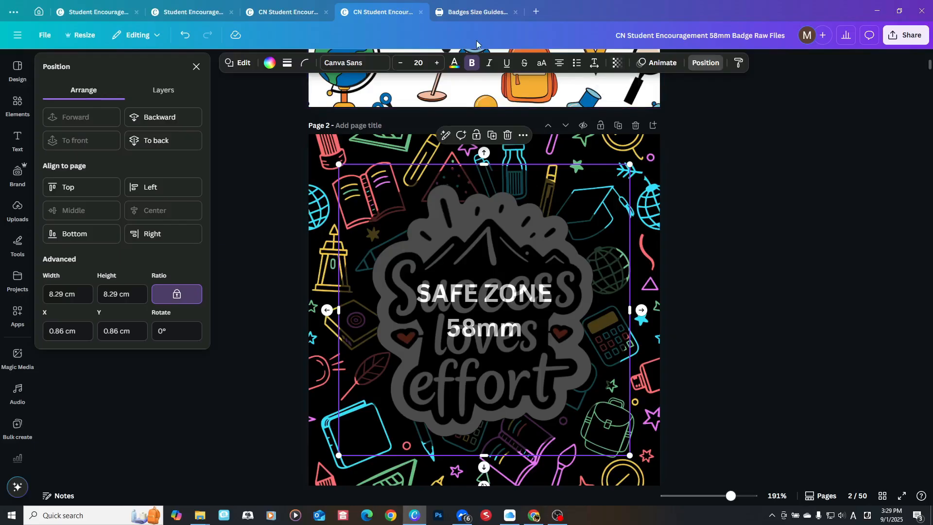
- Change the fill of page 2's safe zone circle to the medium blue from the document colors
left_click(270, 63)
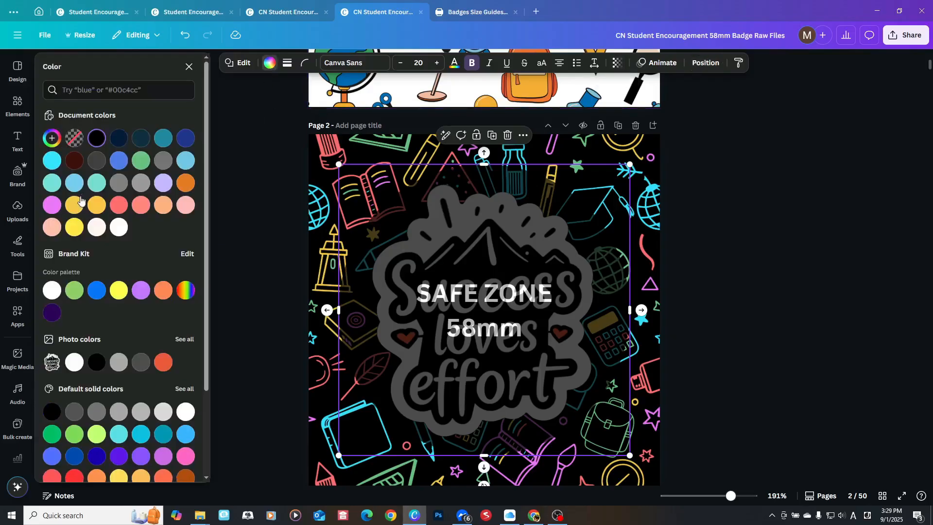
left_click(113, 161)
key("Escape")
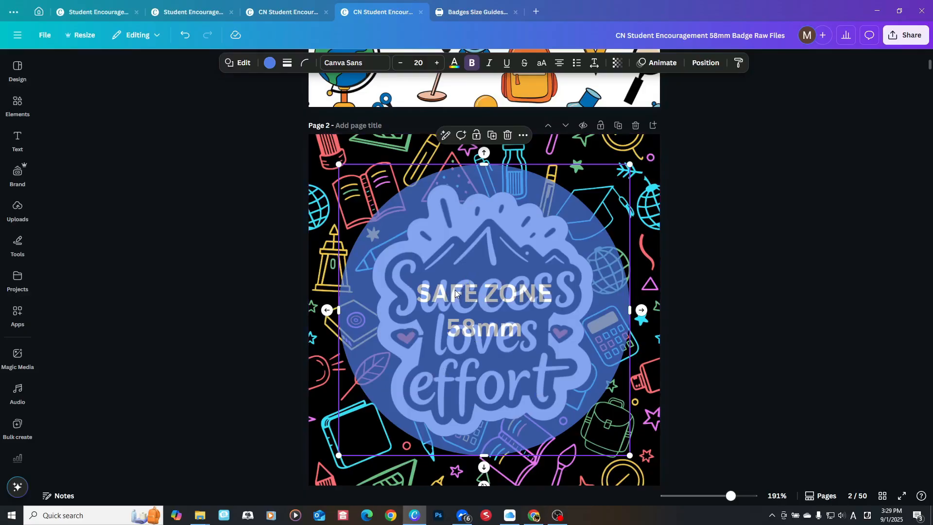
- Look through the badge designs on the pages following page 2, up to page 11, and return to page 2
scroll(455, 290, "down", 5)
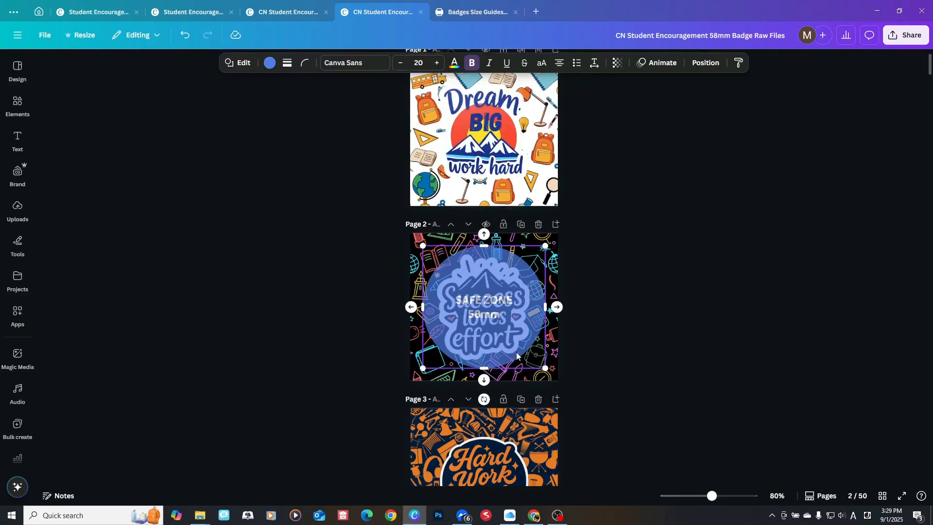
scroll(516, 352, "down", 15)
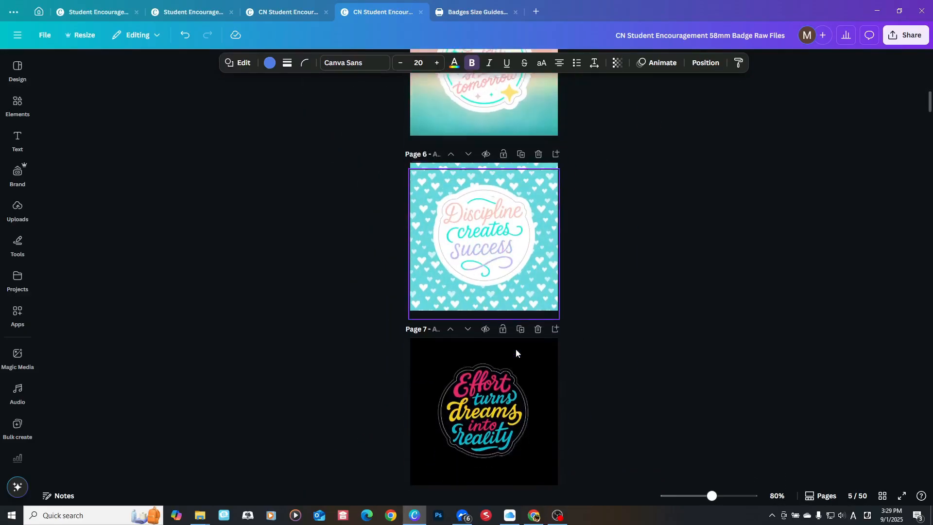
scroll(516, 351, "up", 4)
scroll(559, 386, "down", 9)
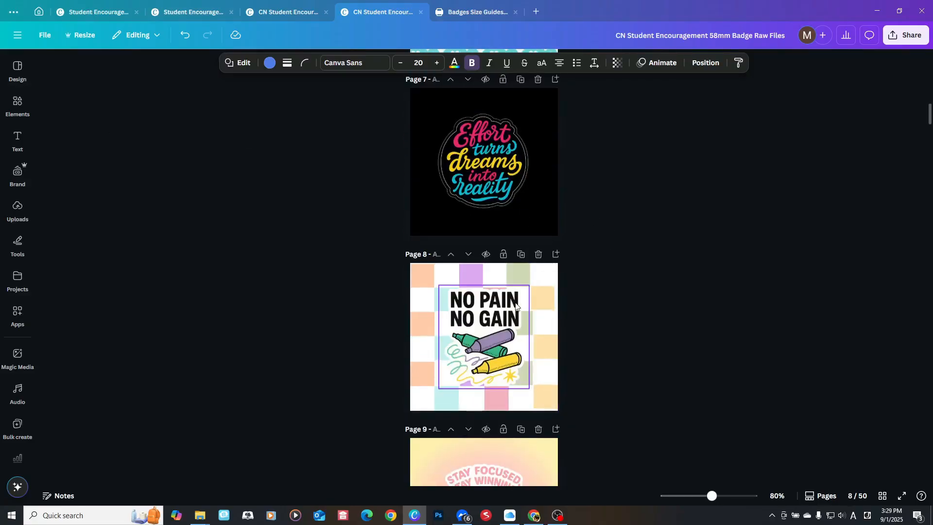
scroll(516, 305, "down", 5)
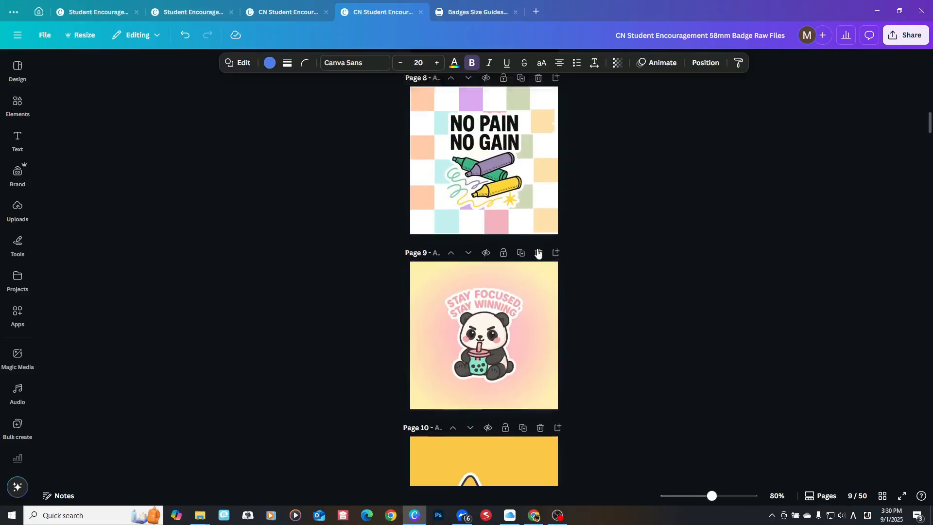
scroll(535, 272, "up", 5)
scroll(559, 350, "down", 11)
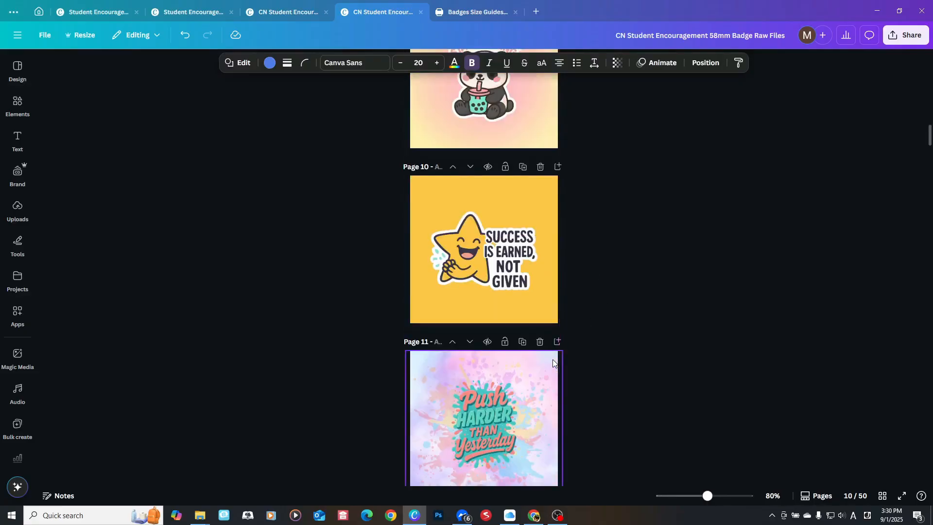
scroll(553, 362, "down", 4)
scroll(559, 249, "up", 12)
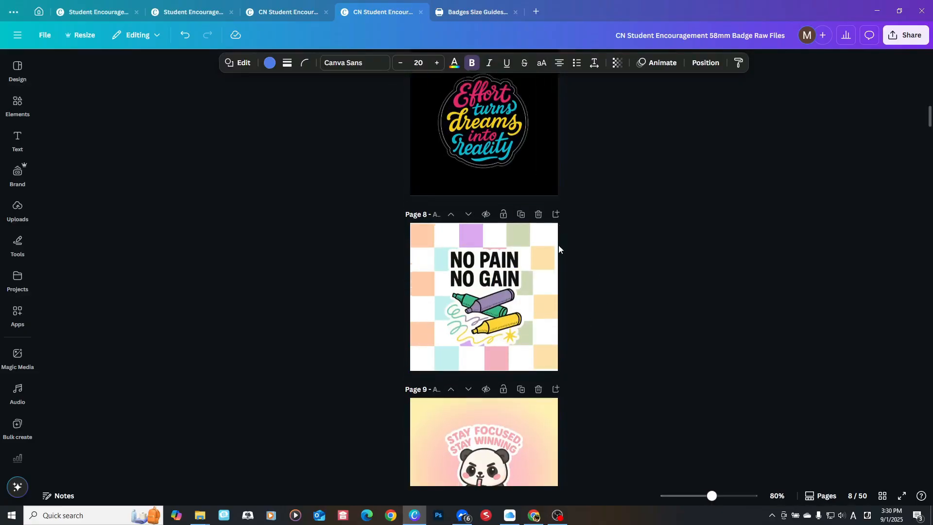
scroll(559, 249, "up", 12)
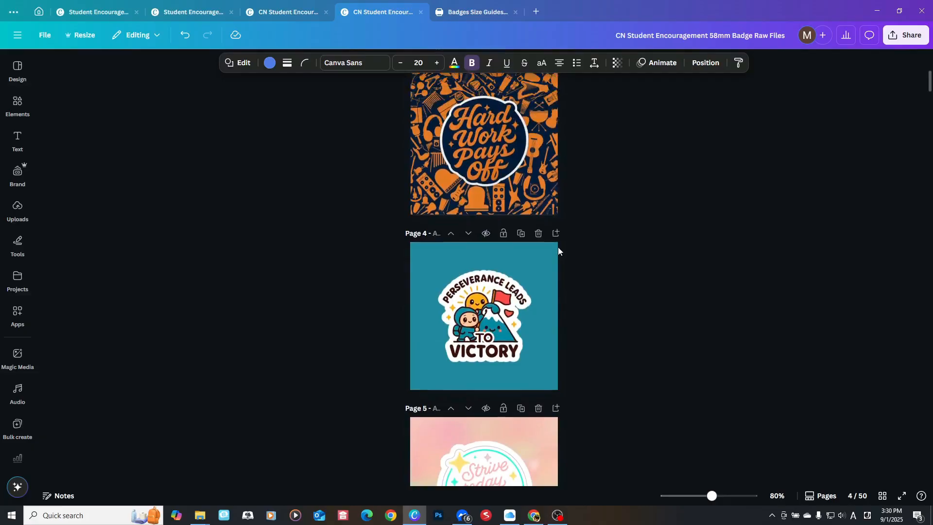
scroll(558, 251, "up", 6)
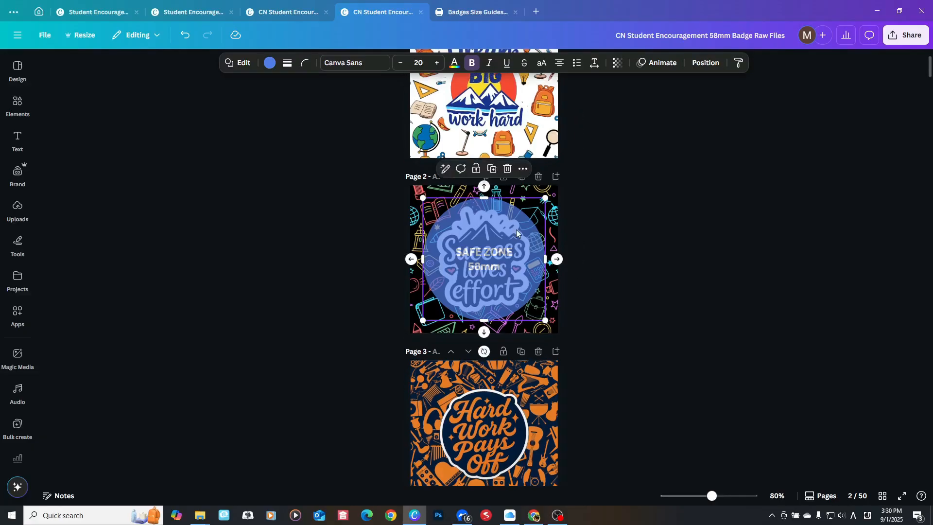
- Delete the blue 58mm safe zone guide from page 2
left_click(659, 255)
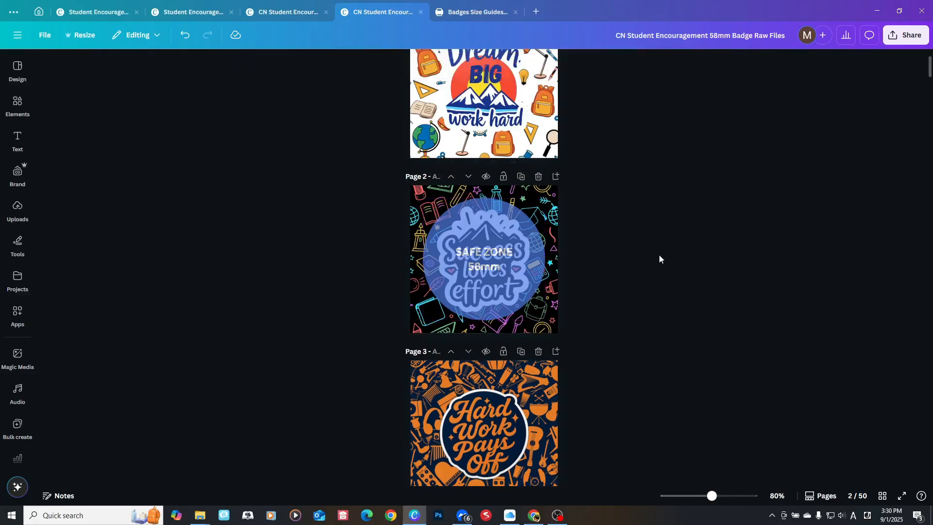
left_click(479, 217)
left_click(657, 263)
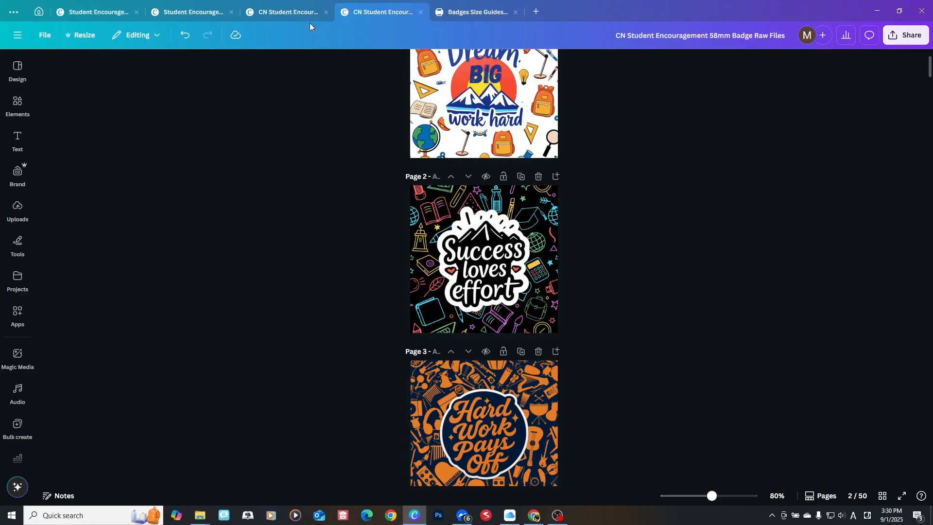
- Switch to the Badges Size Guides Drag & Drop design and examine its A4 badge sheets through the 58mm layout on page 6
left_click(449, 13)
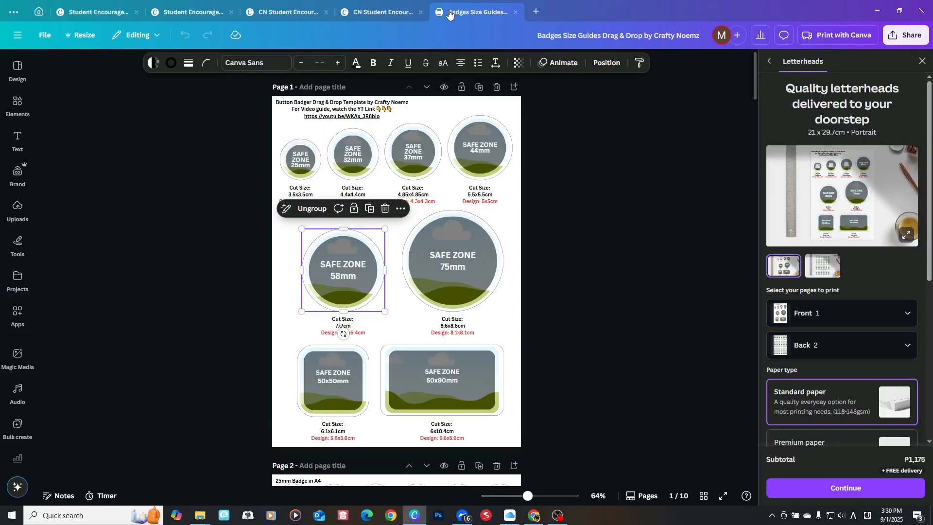
left_click(613, 178)
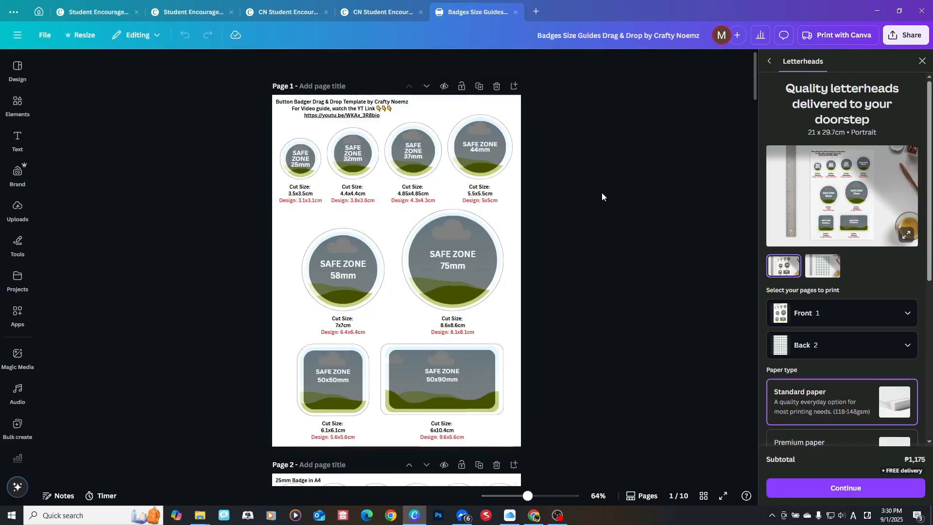
scroll(602, 193, "down", 5)
scroll(603, 196, "down", 10)
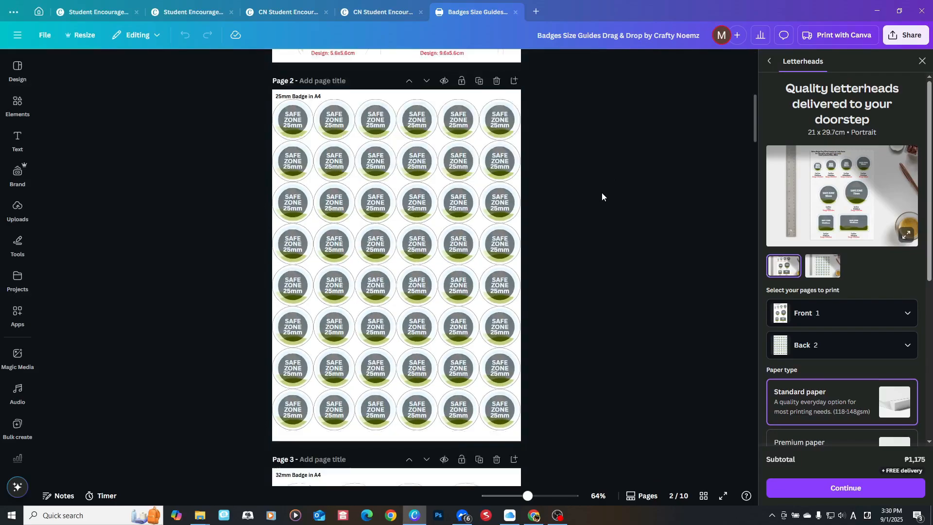
scroll(602, 192, "down", 3)
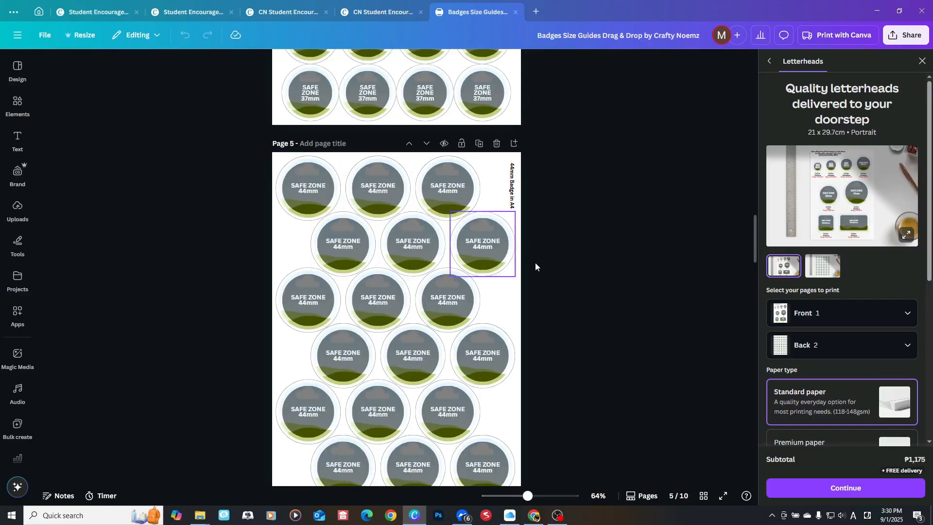
scroll(535, 263, "up", 6)
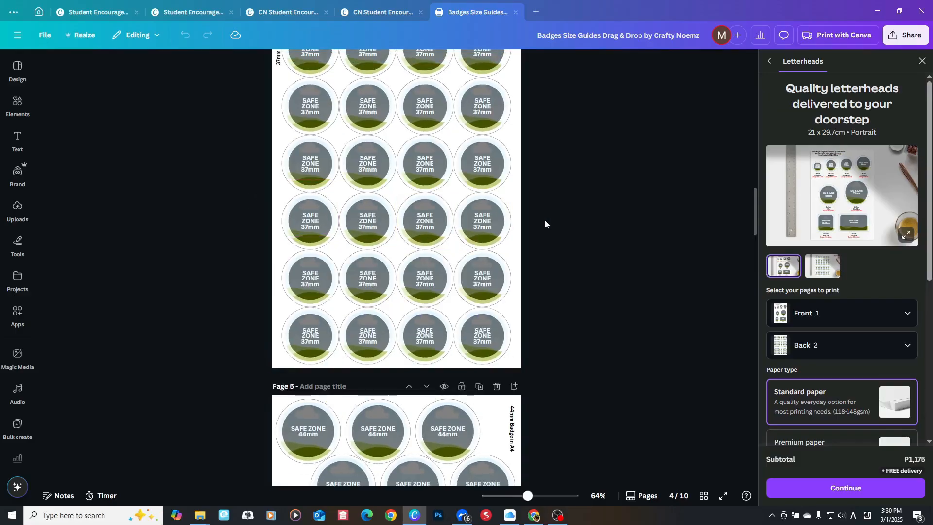
scroll(545, 223, "down", 6)
scroll(545, 223, "down", 5)
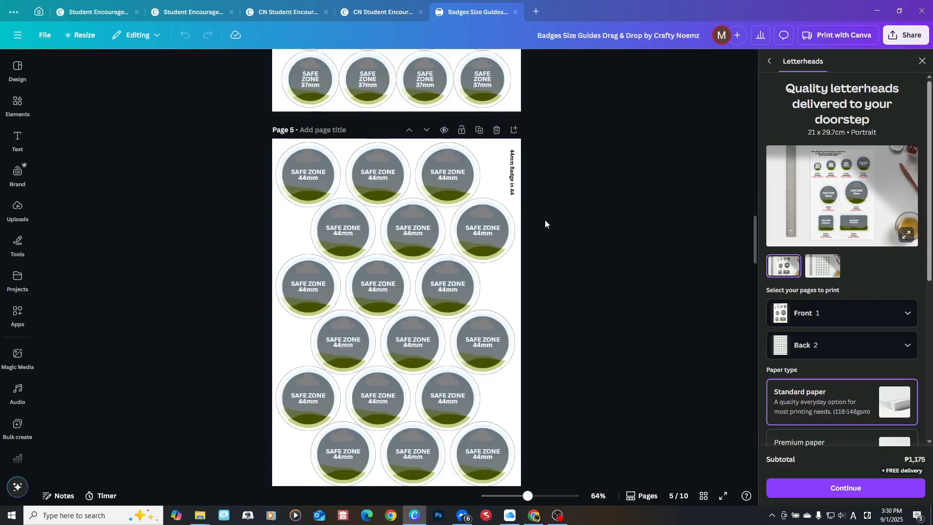
scroll(545, 223, "up", 5)
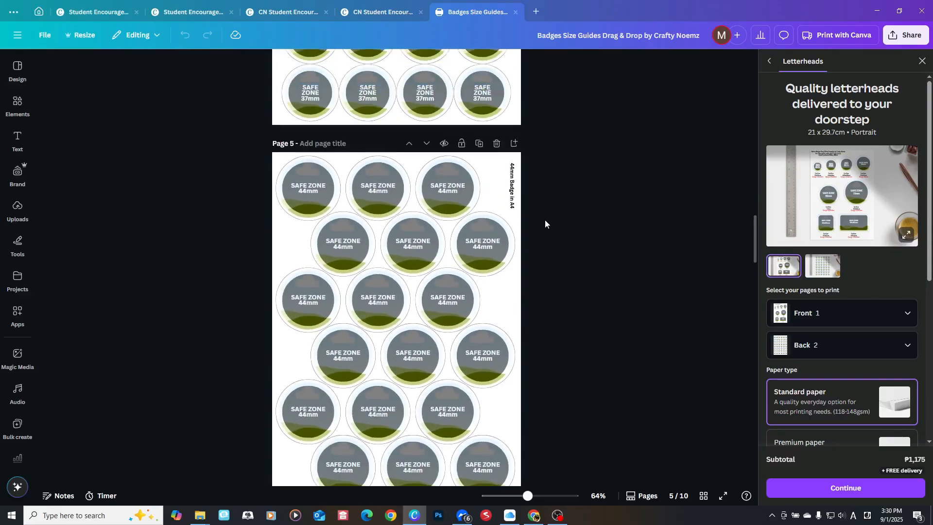
scroll(545, 223, "down", 7)
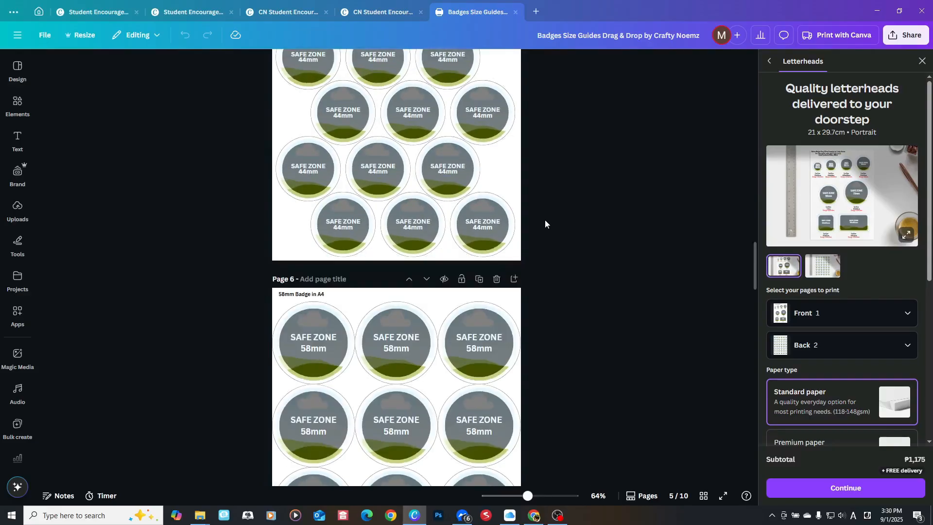
scroll(545, 223, "down", 5)
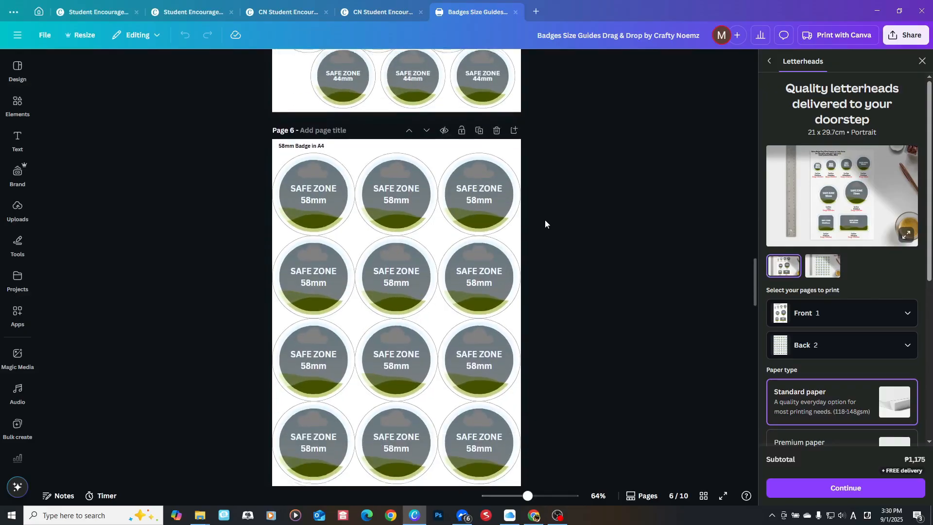
scroll(545, 224, "up", 1)
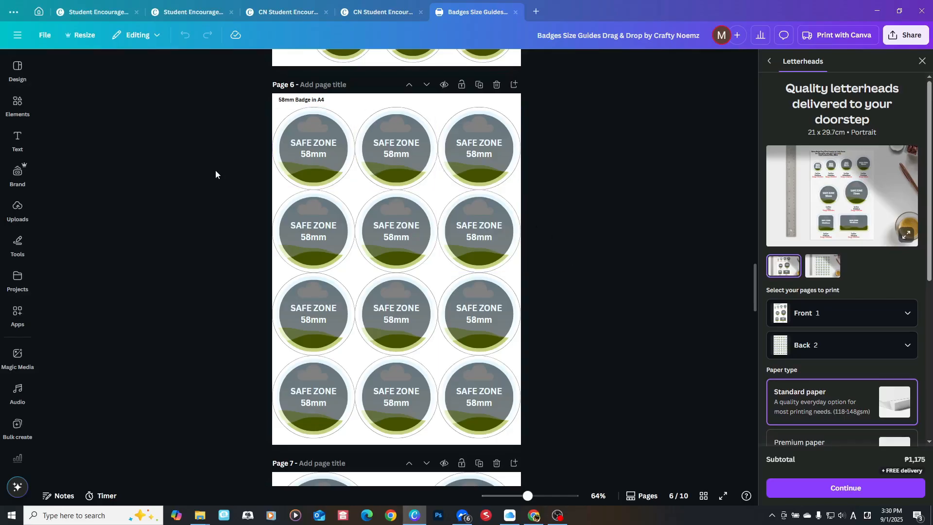
- Select all twelve 58mm badge frames on page 6 and switch to the Student Encouragement Badge 58mm design
left_click_drag(223, 143, 549, 427)
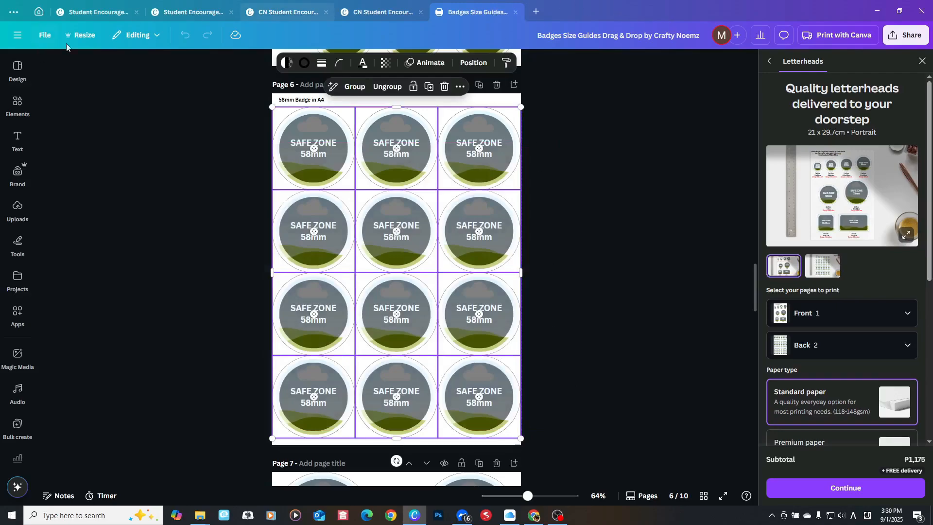
left_click(359, 20)
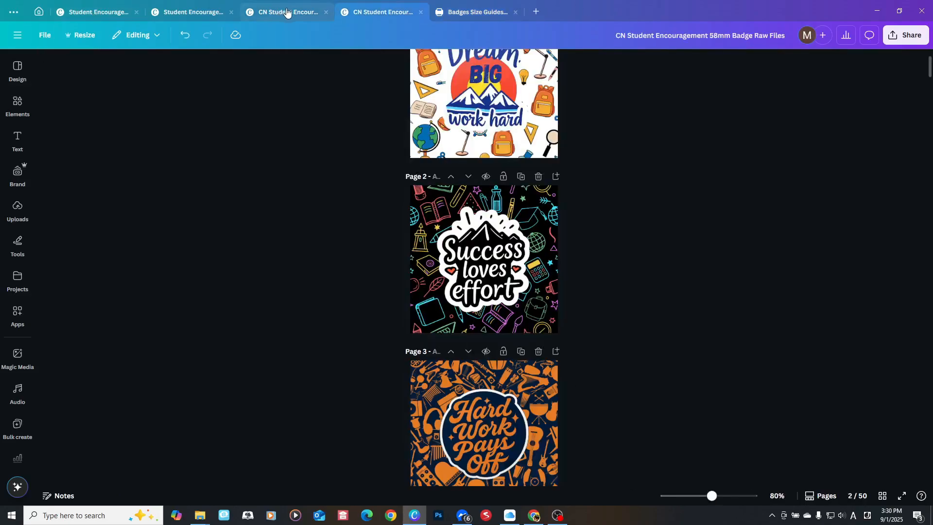
left_click(287, 13)
left_click(180, 20)
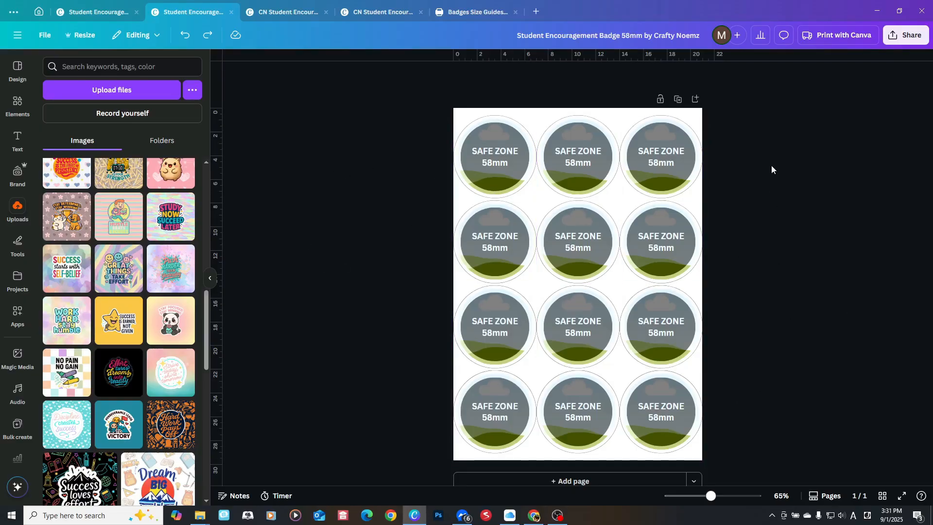
- Try moving individual 58mm badge frames out of the grid on page 1, and undo the moves
left_click_drag(767, 162, 690, 418)
left_click_drag(655, 163, 635, 350)
left_click_drag(573, 149, 661, 149)
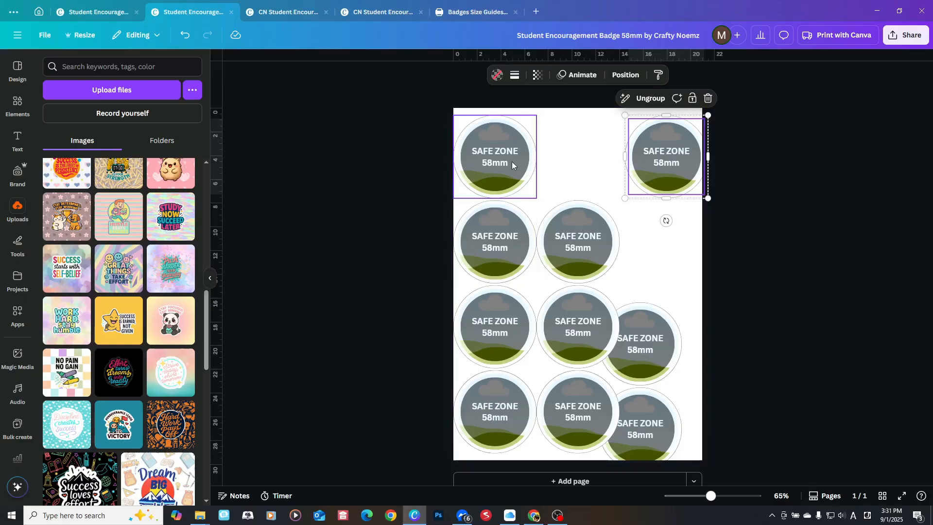
left_click_drag(578, 233, 575, 216)
left_click_drag(663, 139, 616, 142)
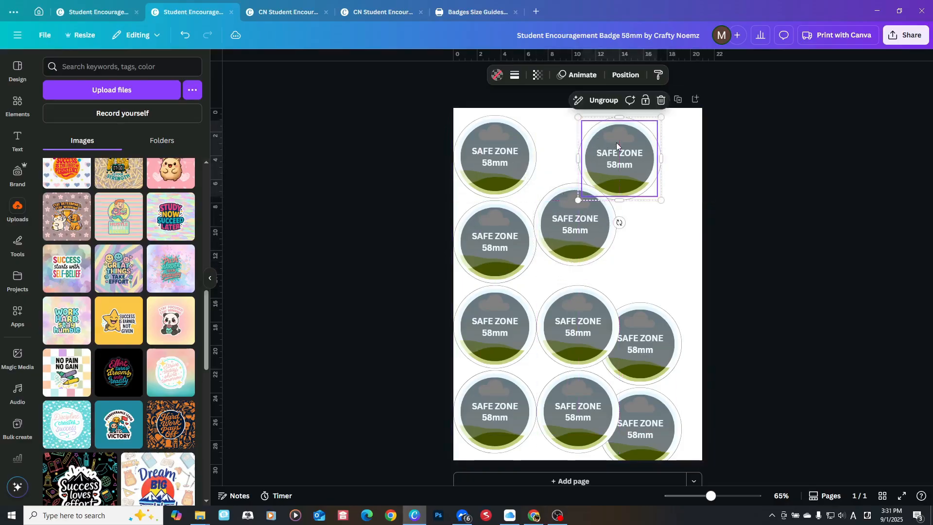
left_click_drag(506, 244, 682, 228)
left_click_drag(562, 240, 548, 236)
left_click(645, 229)
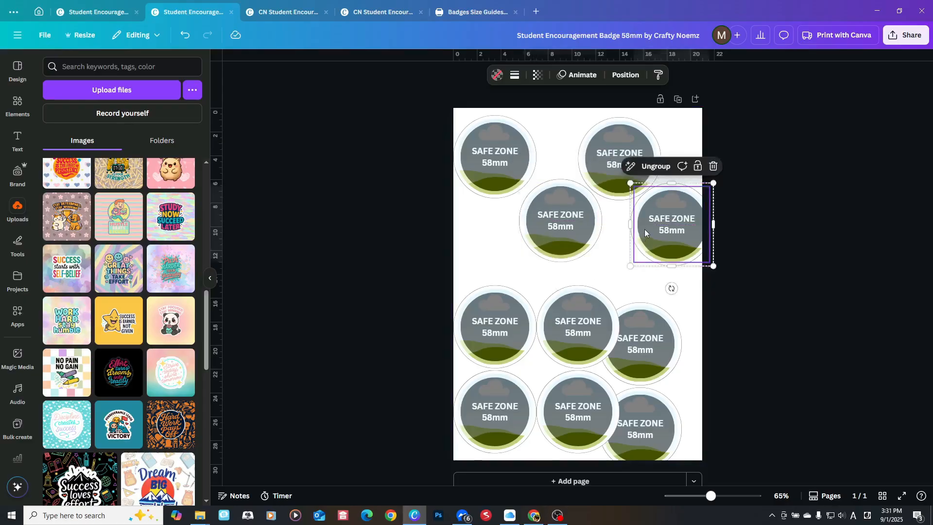
left_click_drag(645, 229, 650, 222)
left_click_drag(597, 300, 635, 255)
left_click_drag(477, 338, 481, 299)
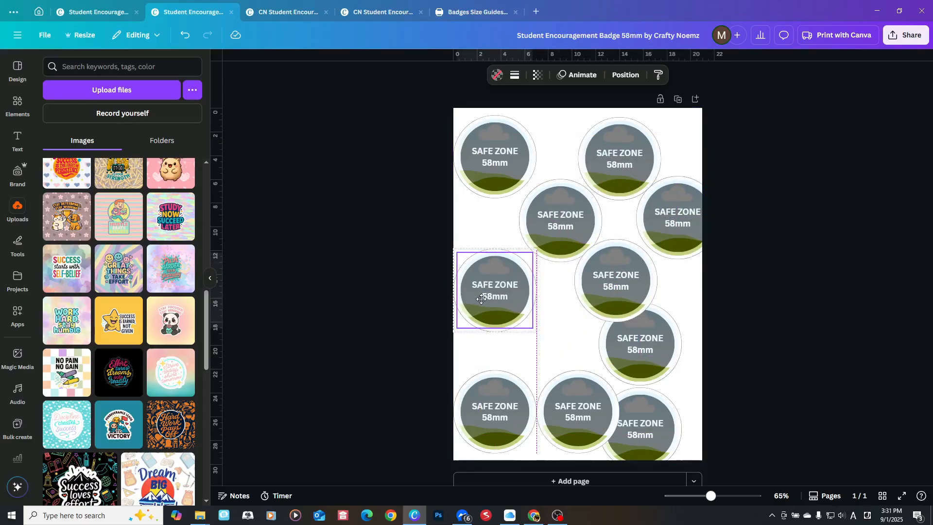
key("ctrl+z")
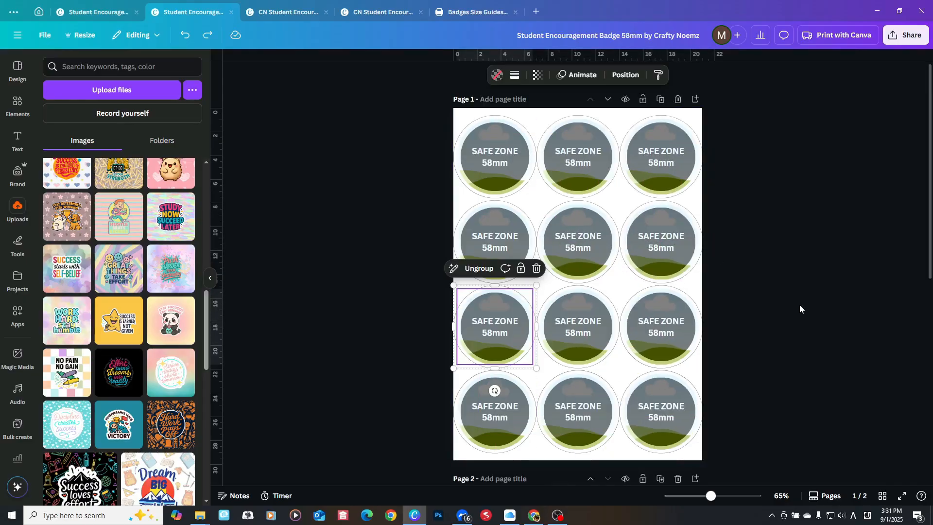
left_click(800, 305)
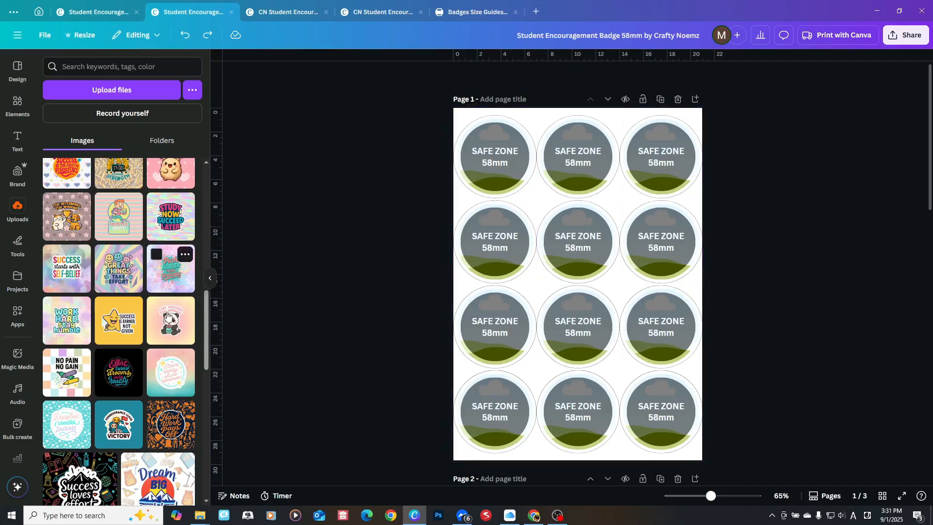
scroll(168, 315, "down", 3)
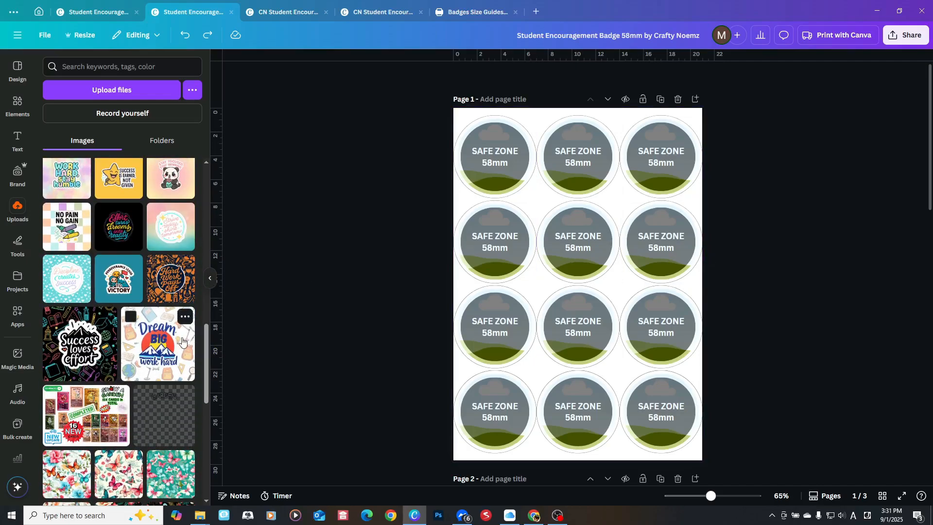
left_click(463, 152)
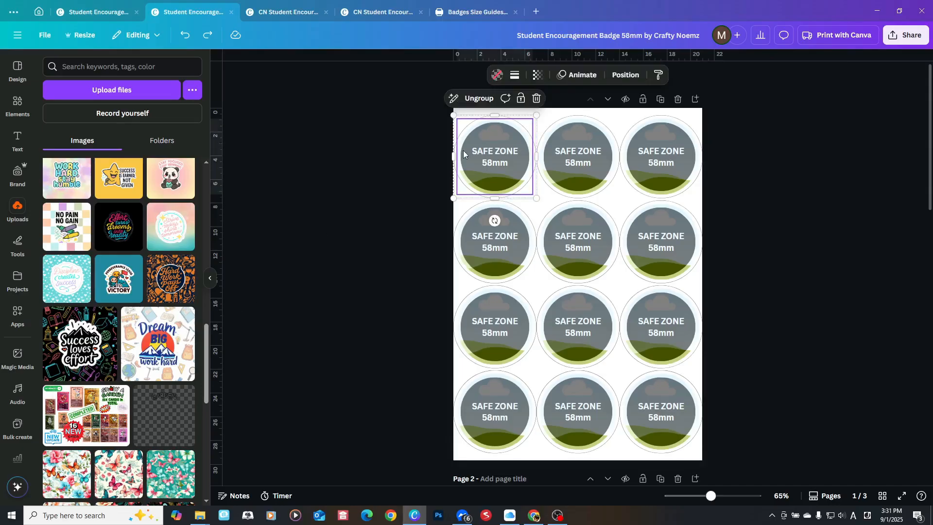
left_click(161, 352)
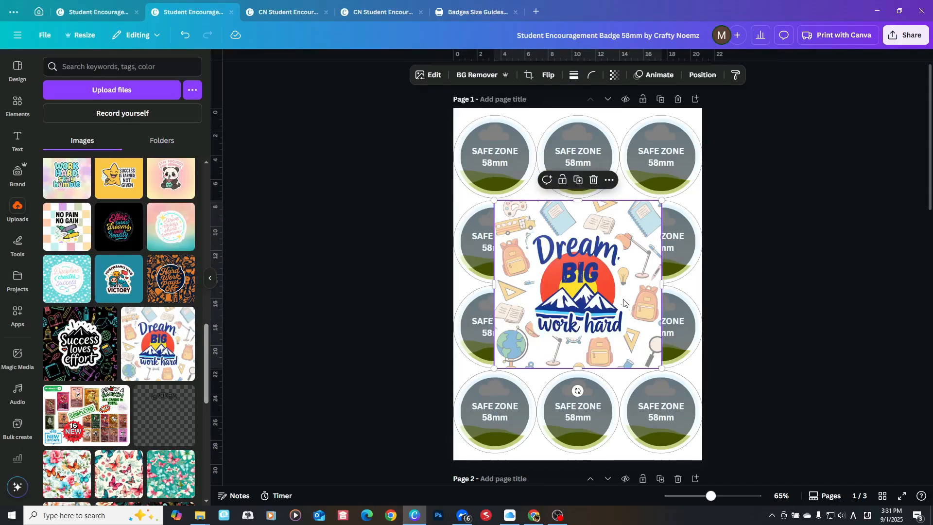
key("Delete")
- Fill page 1's first two rows of frames in order with the Dream Big, Success Loves Effort, Hard Work Pays Off, Perseverance, Discipline and Strive images
left_click_drag(247, 287, 495, 158)
left_click_drag(57, 361, 581, 158)
left_click_drag(170, 278, 661, 157)
left_click_drag(119, 279, 487, 246)
left_click_drag(67, 291, 578, 243)
left_click_drag(233, 247, 661, 242)
- Fill page 1's last two rows in order with the Effort, No Pain No Gain, panda, star, Work Hard Stay Humble and Push Harder images
left_click_drag(131, 240, 494, 326)
left_click_drag(69, 232, 579, 325)
left_click_drag(165, 194, 661, 327)
left_click_drag(125, 189, 489, 415)
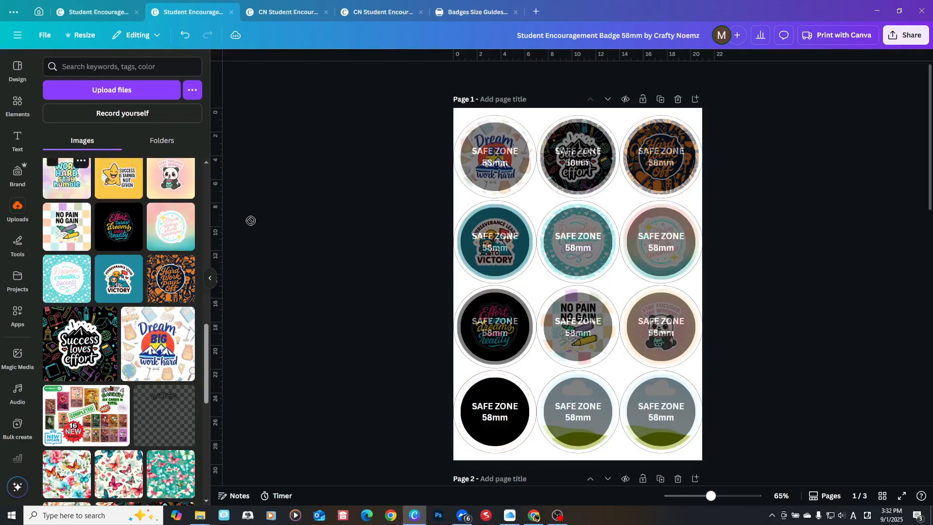
left_click_drag(251, 221, 579, 415)
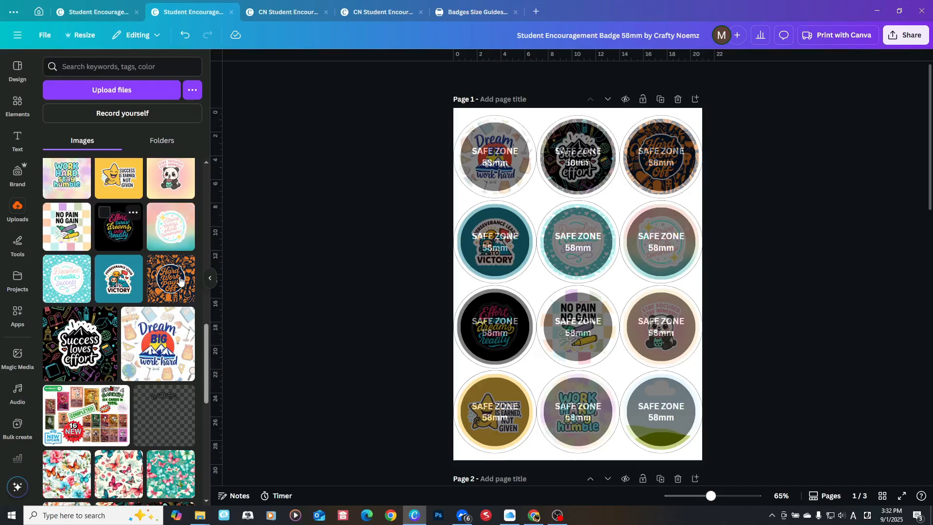
scroll(172, 360, "up", 2)
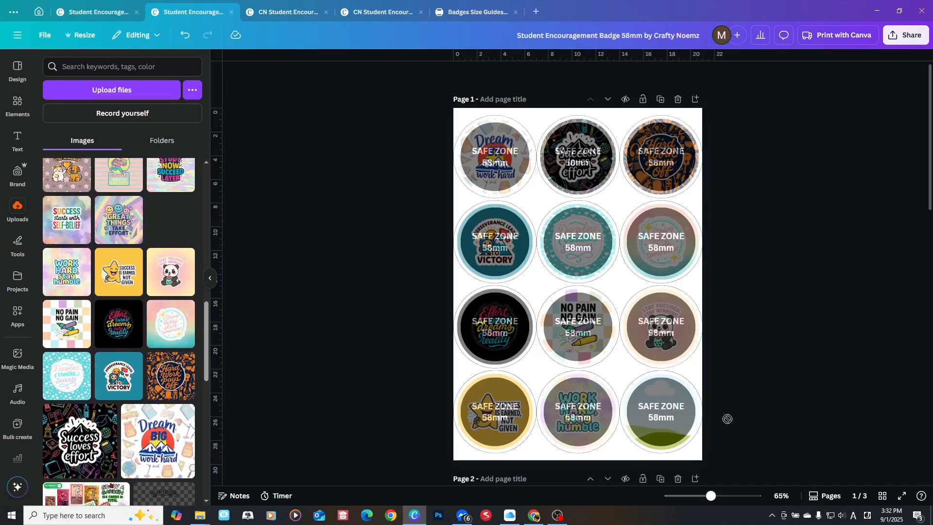
left_click_drag(728, 419, 681, 425)
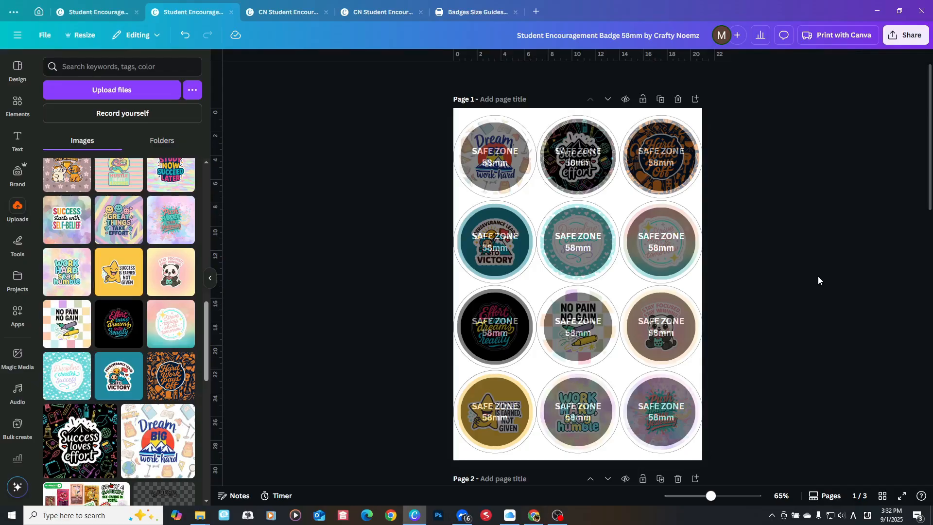
- Examine up close how the badge designs on page 1 fit within their 58mm safe zones and outer cut circles
scroll(459, 133, "up", 2)
scroll(465, 169, "up", 5)
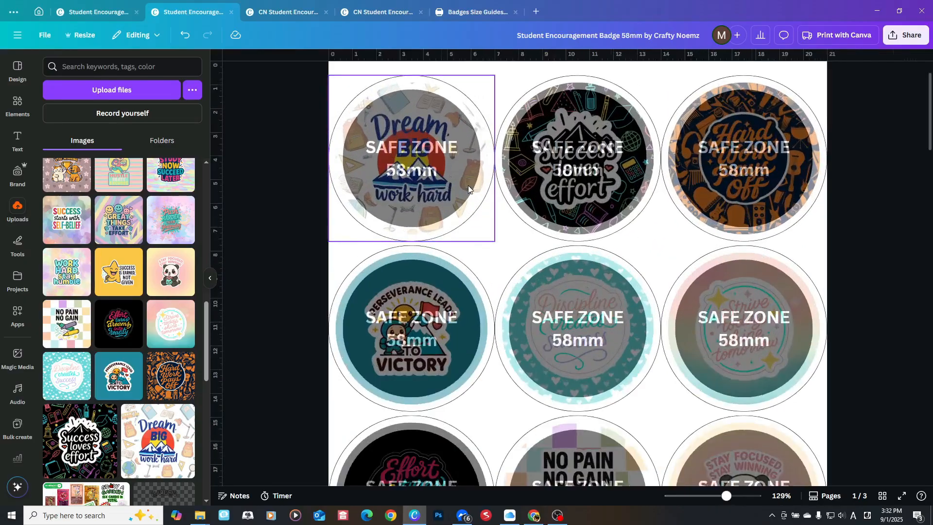
scroll(709, 362, "up", 2)
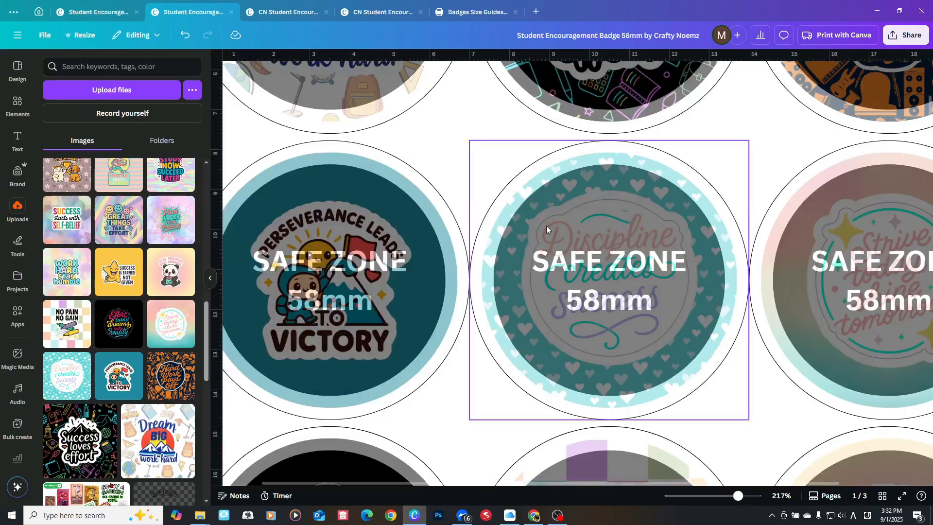
scroll(343, 294, "down", 3)
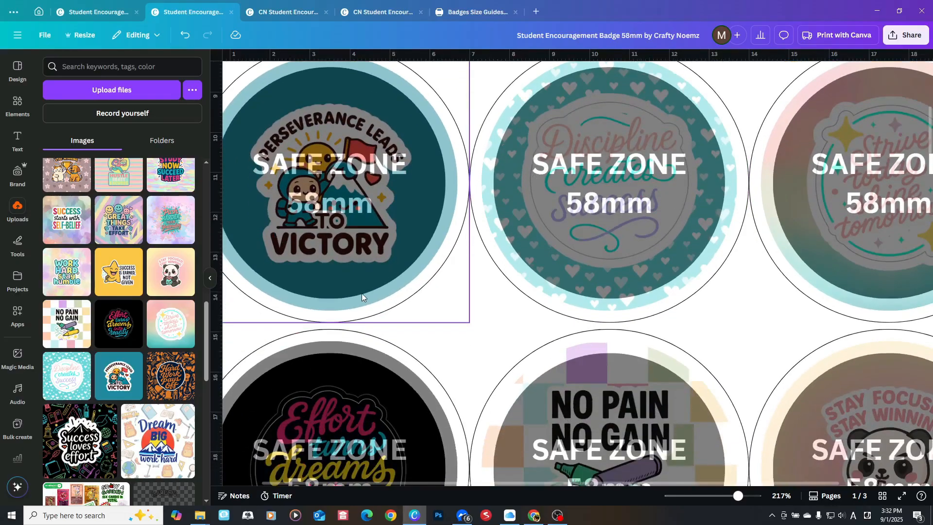
scroll(384, 290, "down", 5)
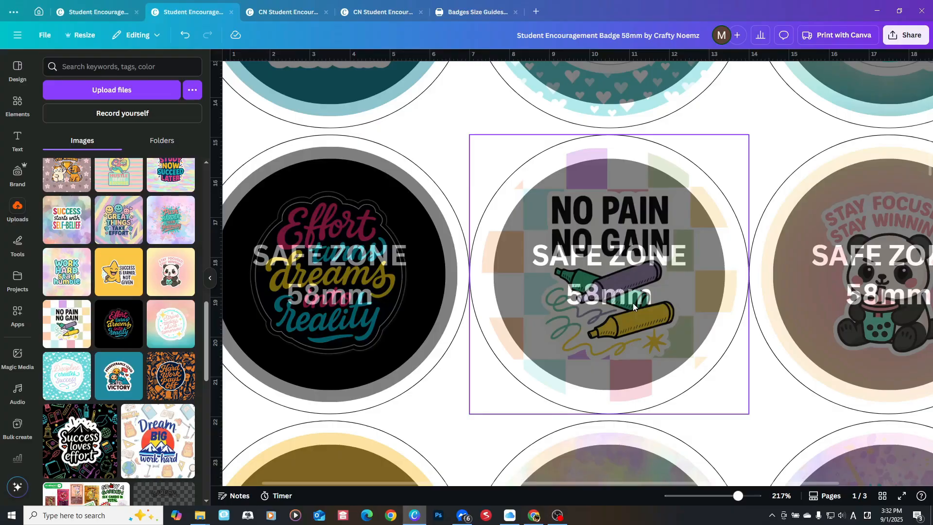
scroll(633, 305, "down", 4)
scroll(632, 302, "down", 1)
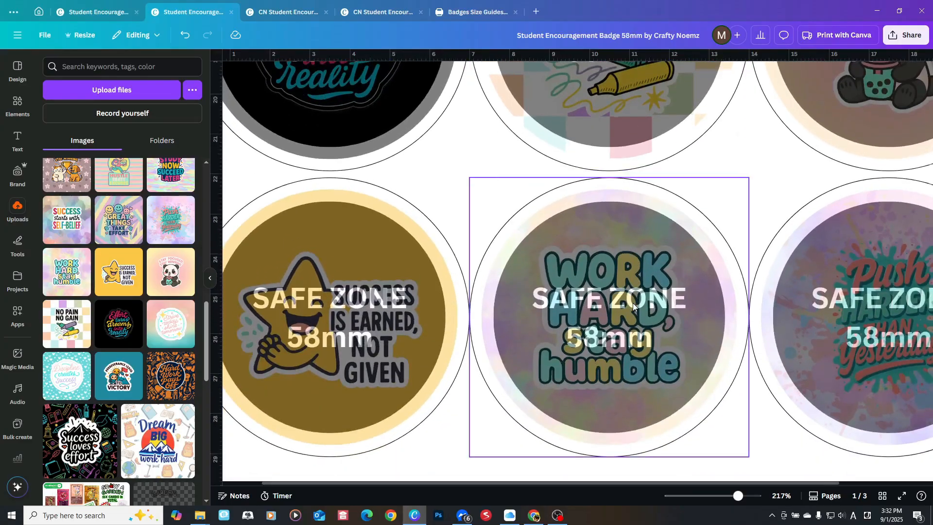
scroll(633, 303, "down", 3)
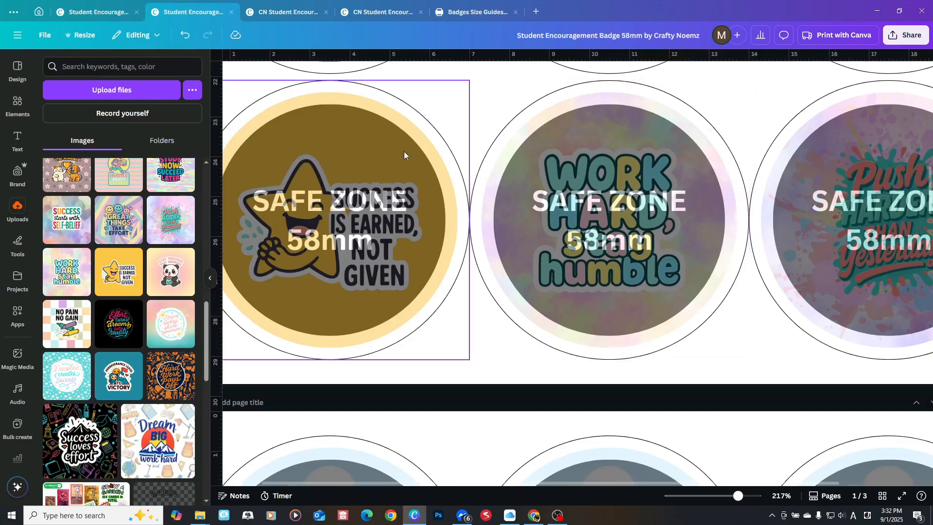
scroll(650, 243, "down", 5)
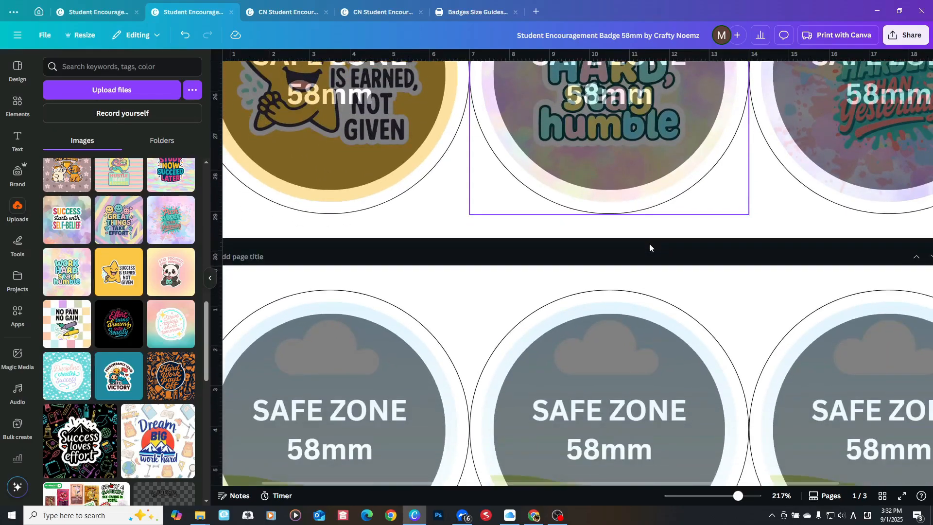
scroll(650, 243, "up", 8)
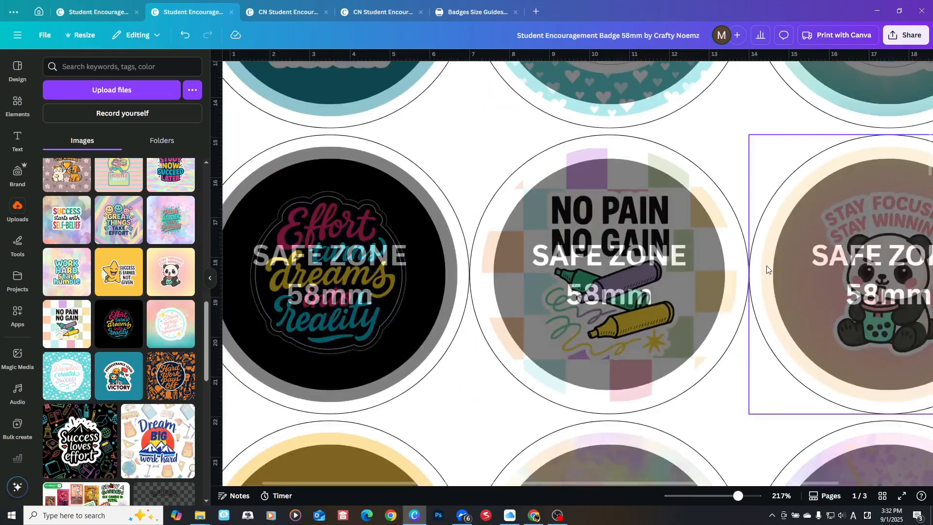
scroll(652, 242, "down", 5)
scroll(654, 212, "up", 4)
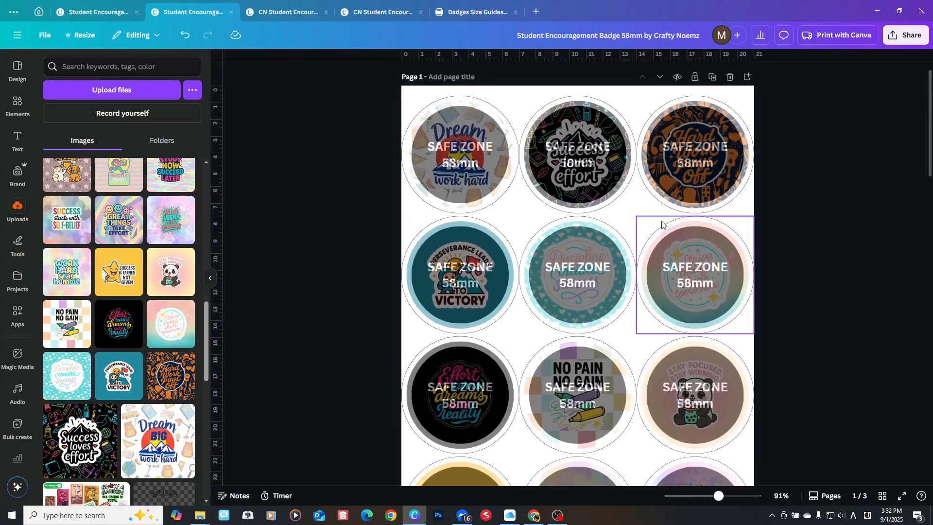
scroll(735, 192, "up", 2)
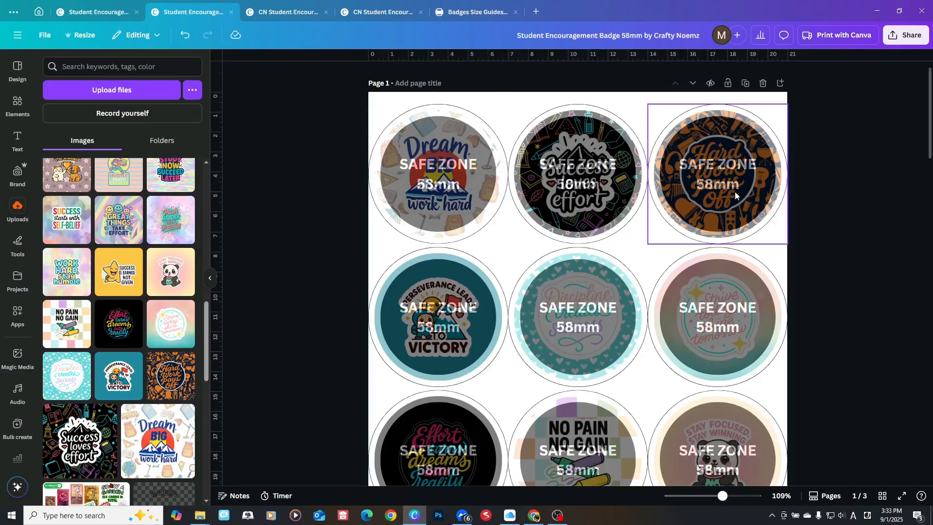
scroll(735, 191, "up", 2)
scroll(735, 192, "down", 2)
scroll(723, 194, "up", 1)
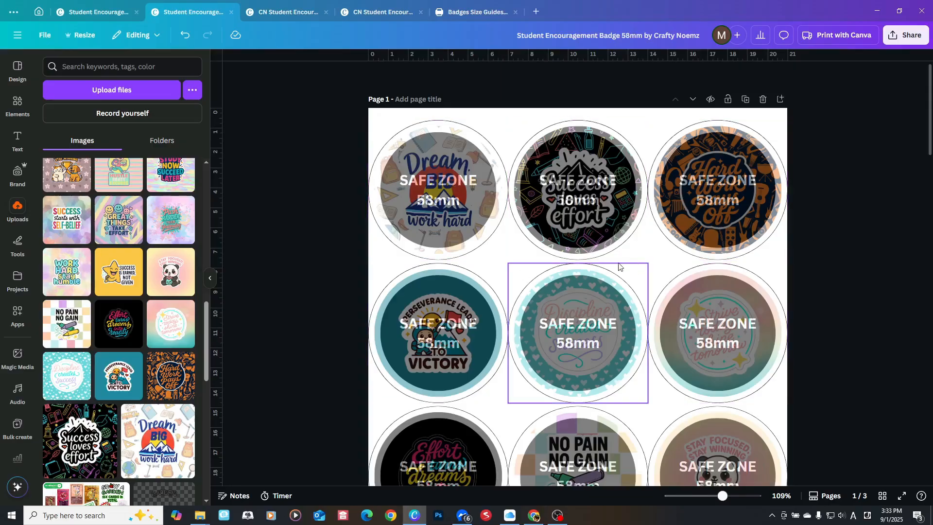
- Look over the empty 58mm badge frames on pages 2 and 3 and return to the start of page 2
scroll(565, 263, "down", 10)
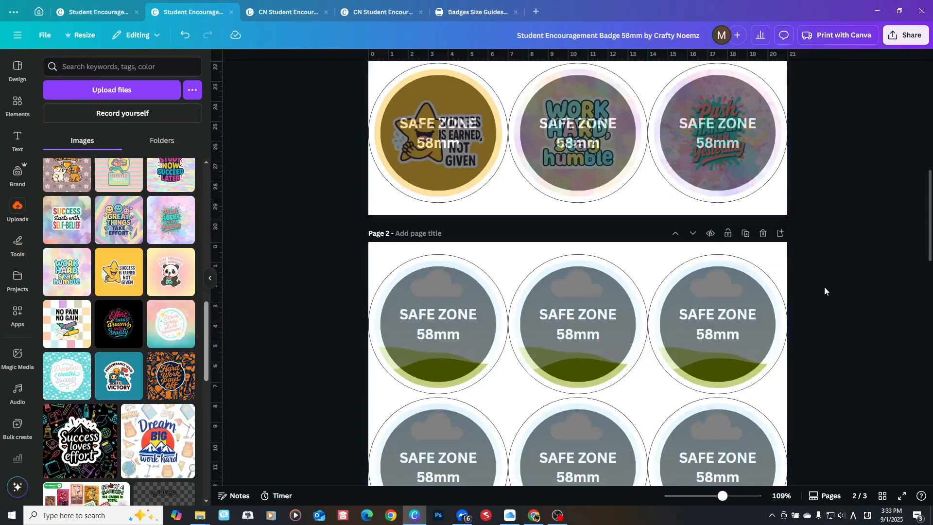
scroll(830, 273, "down", 5, "ctrl")
scroll(661, 331, "down", 2)
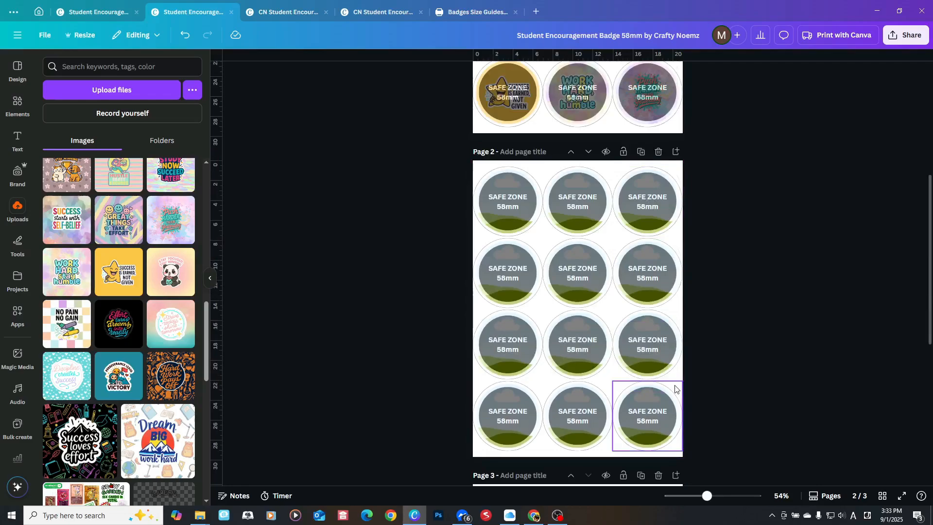
scroll(675, 388, "down", 4)
scroll(675, 388, "down", 2)
scroll(675, 389, "up", 6)
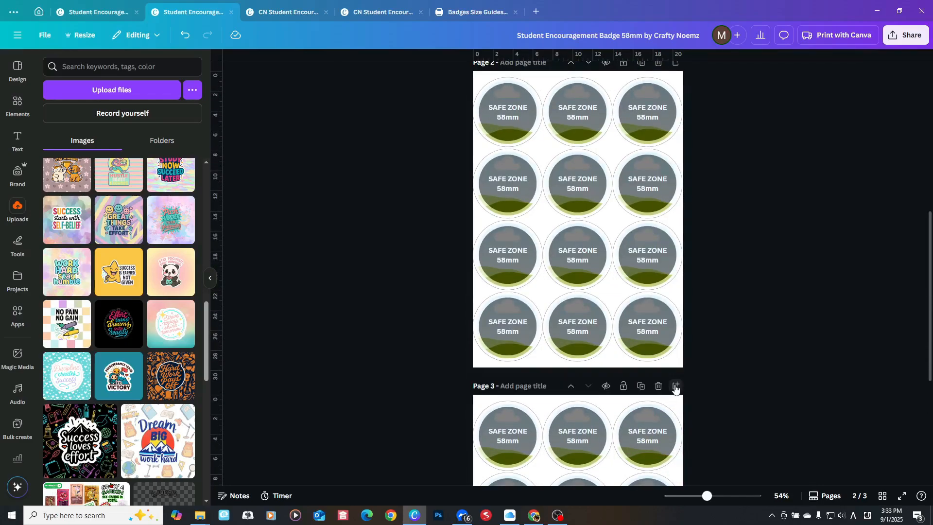
scroll(675, 389, "up", 2)
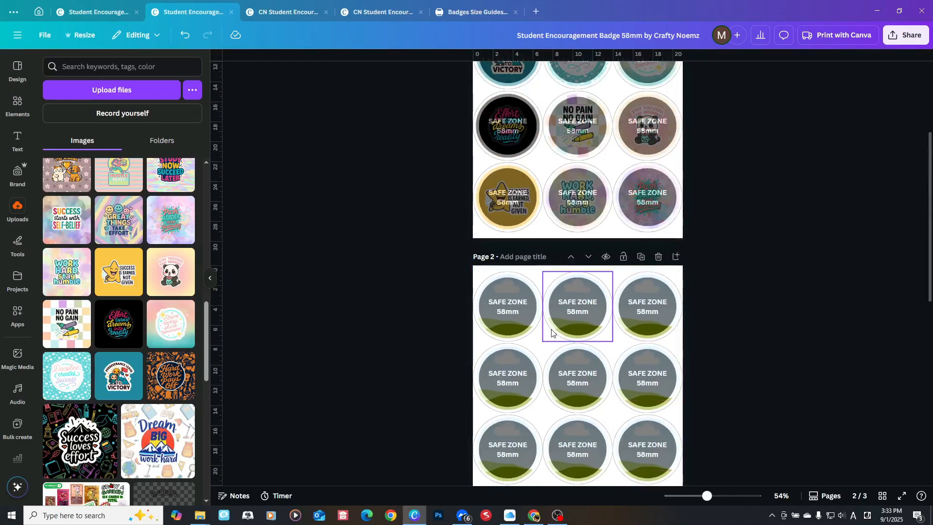
- Try setting the transparency of the first badge frame on page 2 to 100, and undo the change
left_click(512, 312)
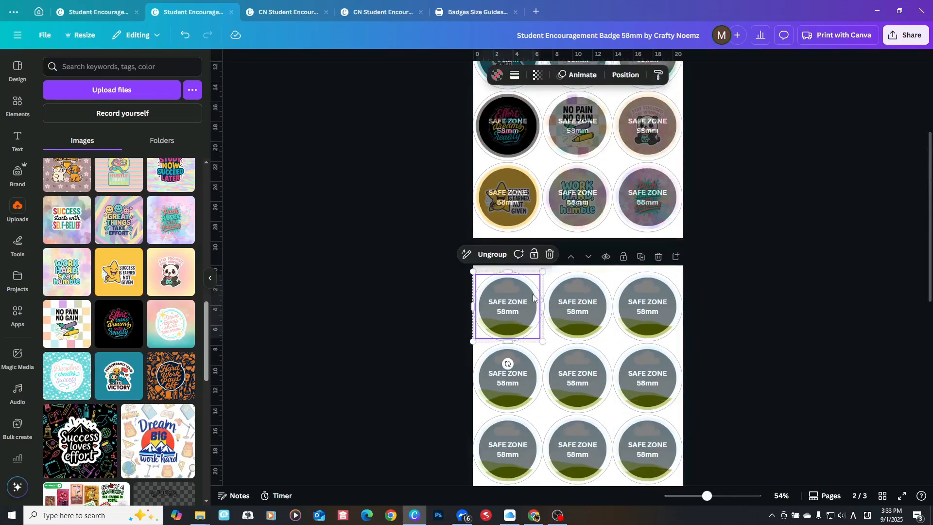
left_click(543, 77)
left_click_drag(524, 115, 698, 131)
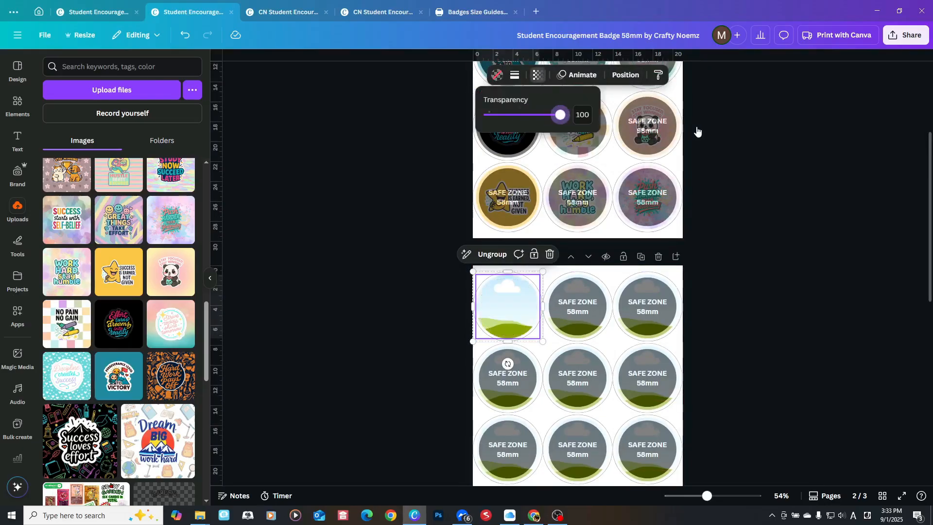
left_click(823, 247)
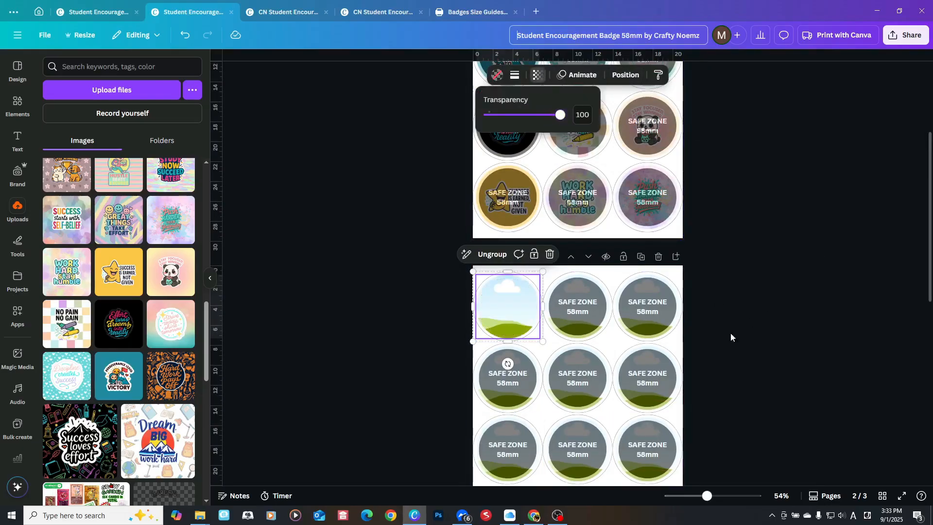
left_click(732, 314)
key("ctrl+z")
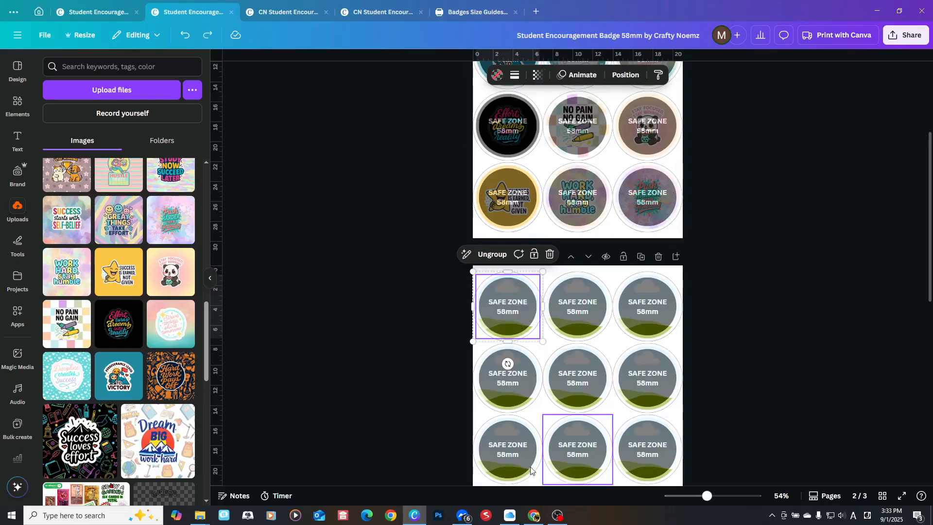
- Set the transparency to 100 for page 1's first-row badge images: Dream Big, Success Loves Effort and Hard Work Pays Off
scroll(744, 372, "up", 3)
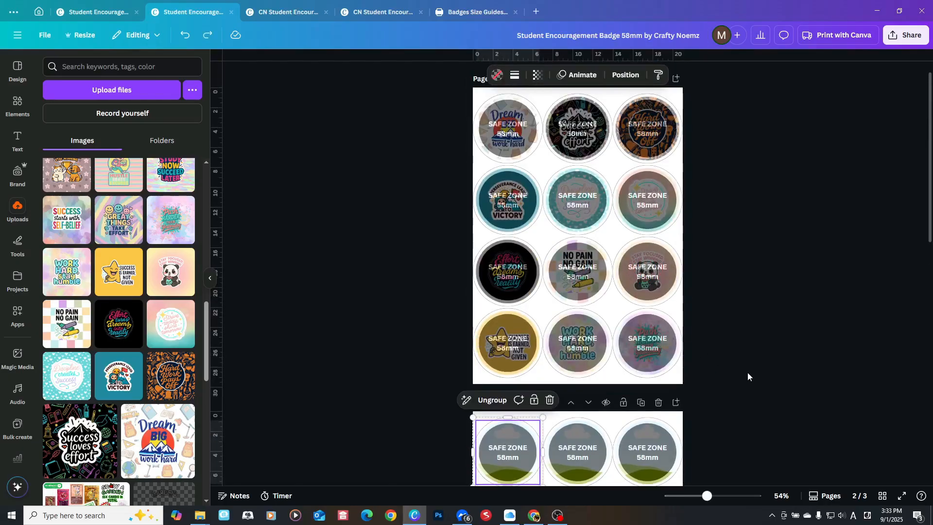
left_click(761, 272)
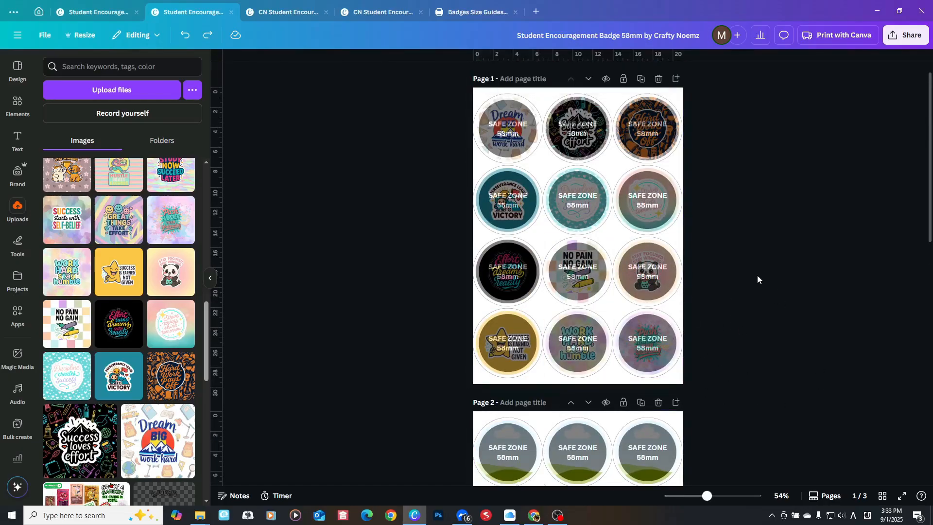
scroll(676, 229, "up", 3, "ctrl")
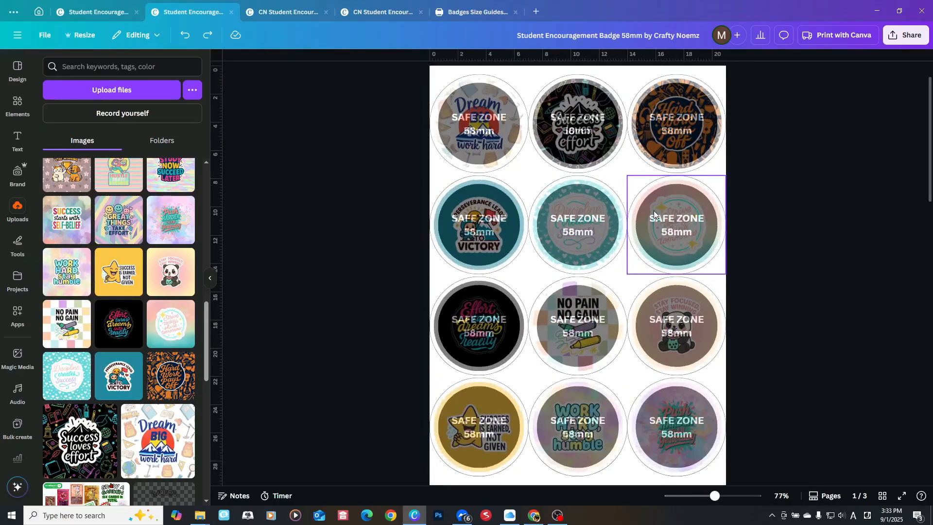
left_click(458, 133)
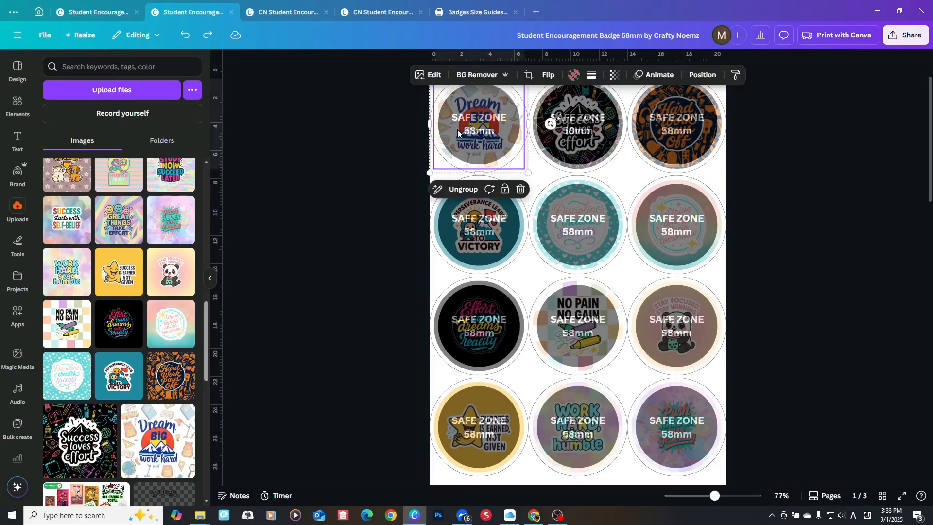
left_click(615, 75)
left_click_drag(602, 115, 642, 114)
left_click(714, 127)
left_click(615, 75)
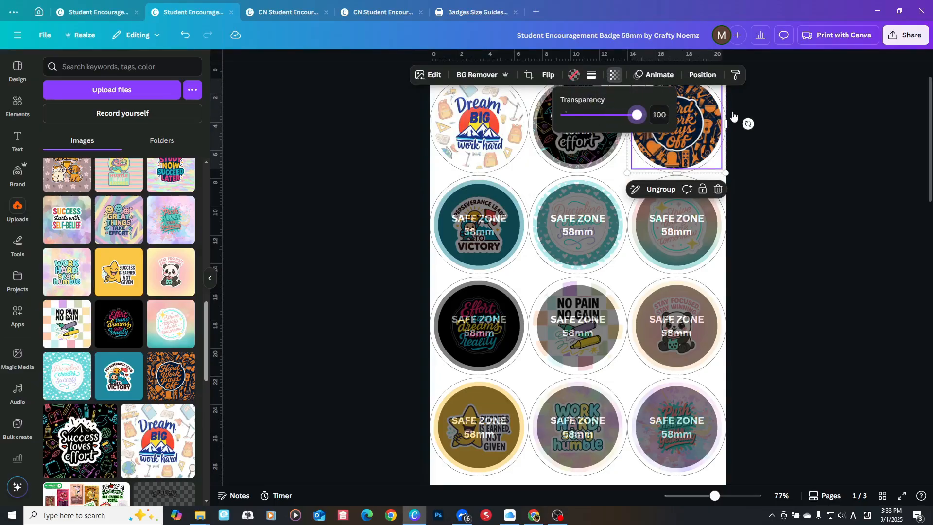
left_click(587, 159)
left_click(615, 74)
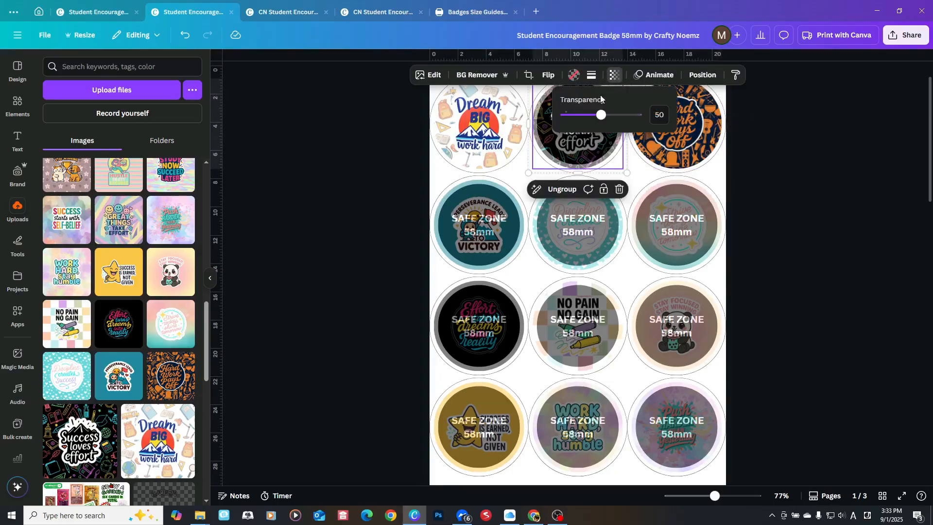
left_click_drag(601, 114, 639, 114)
- Set the transparency of the second-row Perseverance, Discipline Creates Success and Strive Today badge images on page 1 to 100
left_click(480, 228)
left_click(615, 75)
left_click(549, 209)
left_click(615, 75)
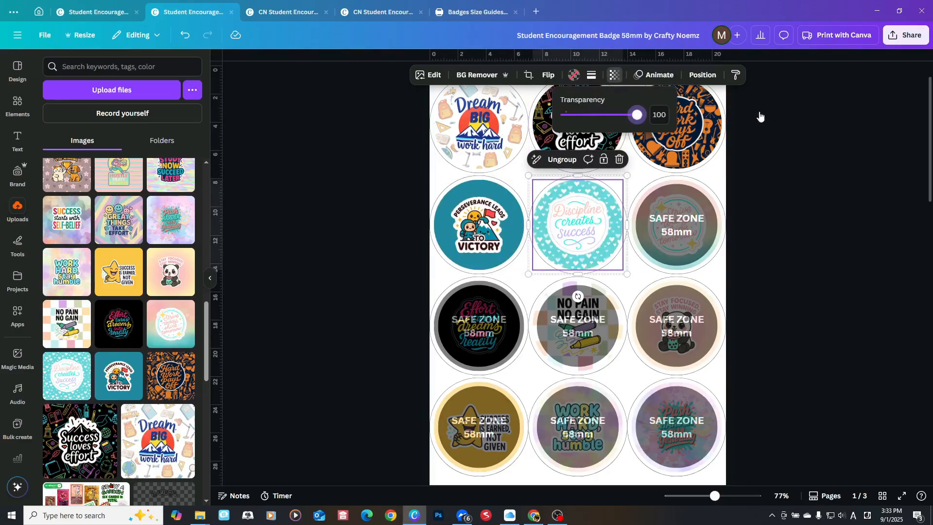
left_click(550, 248)
scroll(550, 248, "up", 5)
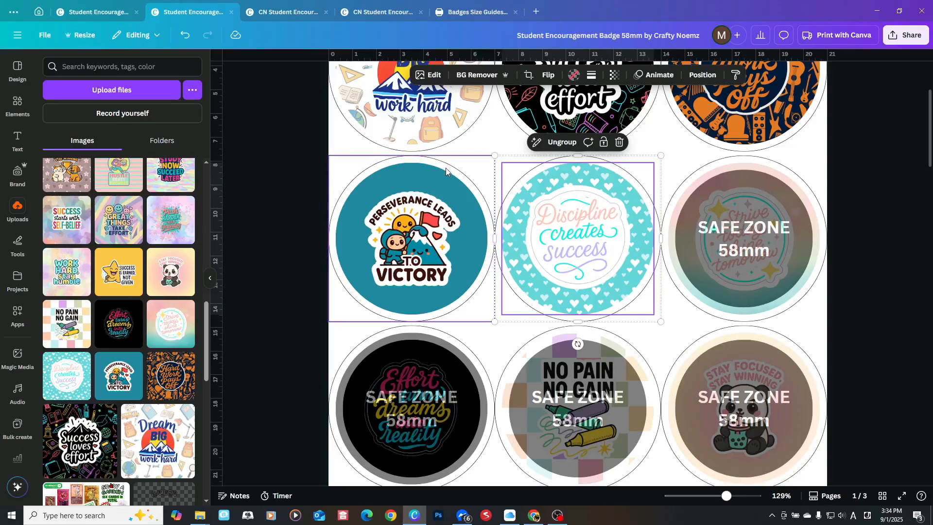
left_click(758, 216)
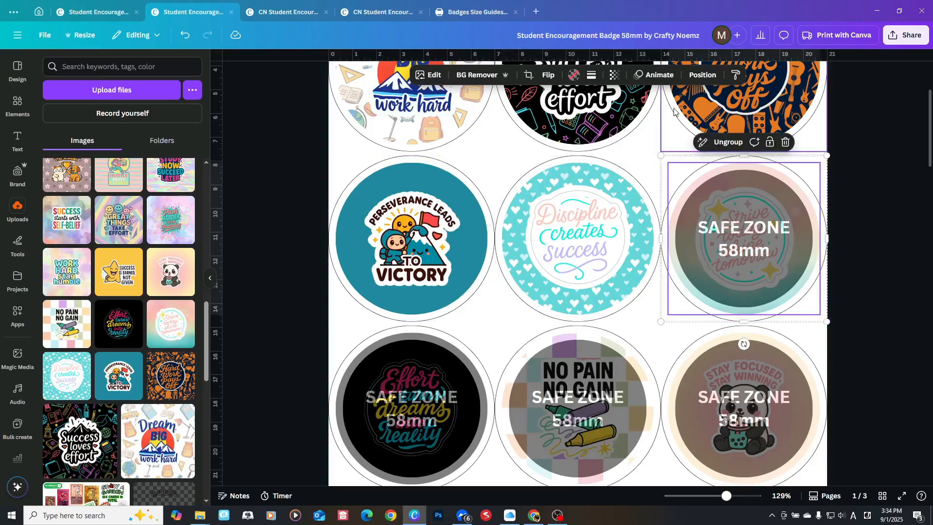
left_click(615, 74)
left_click_drag(616, 114, 641, 115)
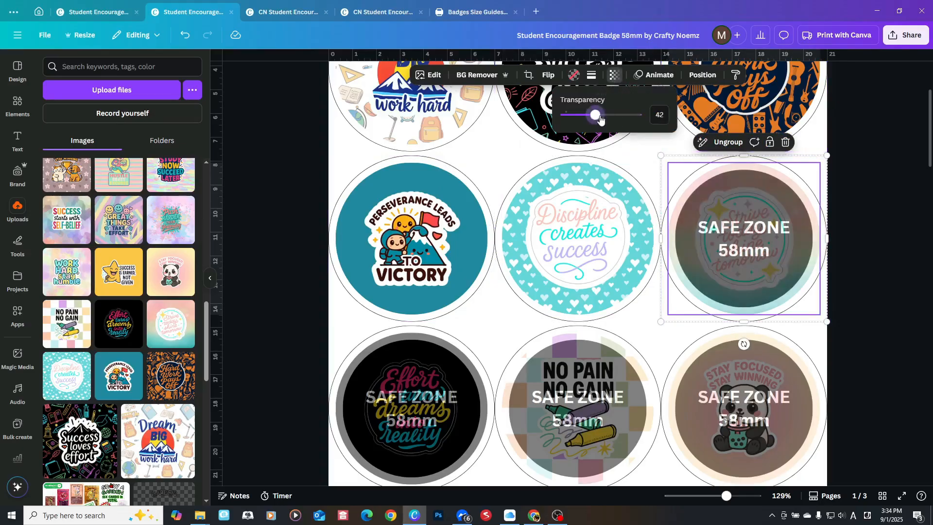
- Make the third-row Effort, No Pain No Gain and panda badge images on page 1 fully opaque with transparency 100
left_click(423, 408)
scroll(423, 389, "down", 2)
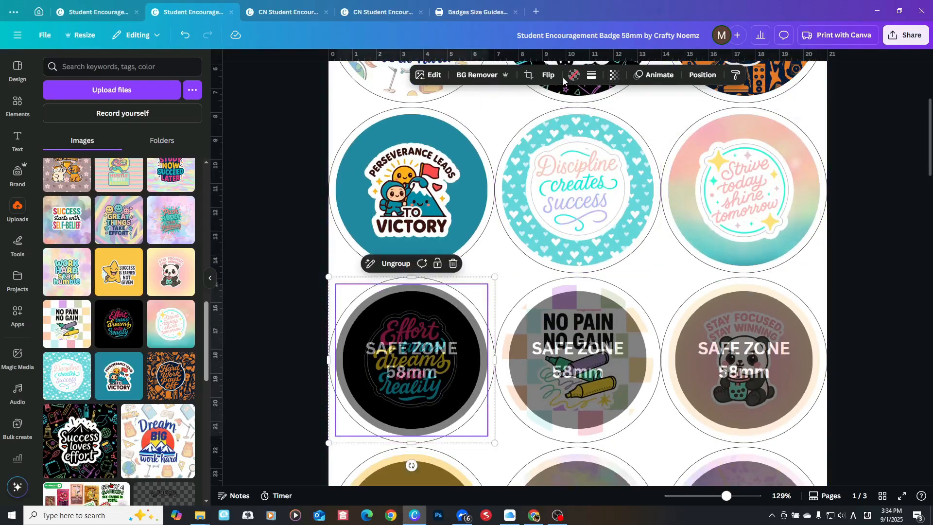
left_click(616, 79)
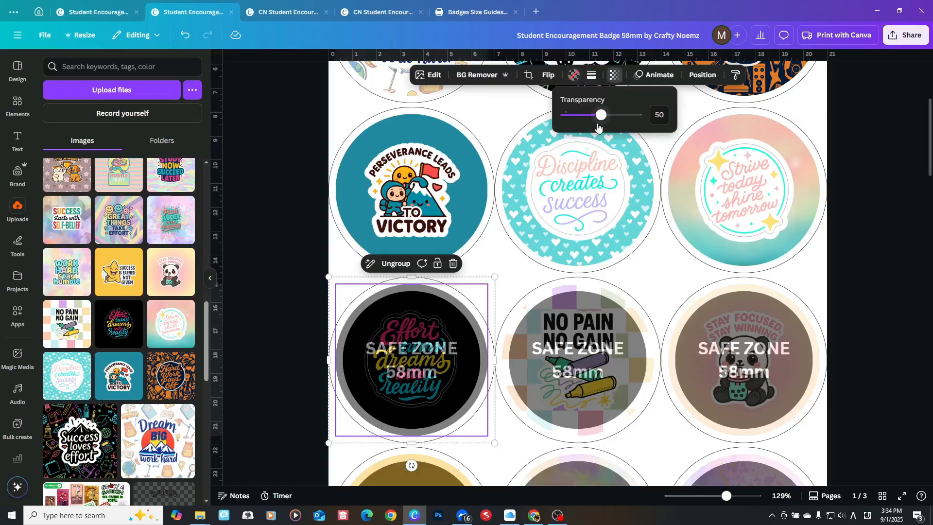
left_click_drag(602, 115, 717, 122)
left_click(583, 389)
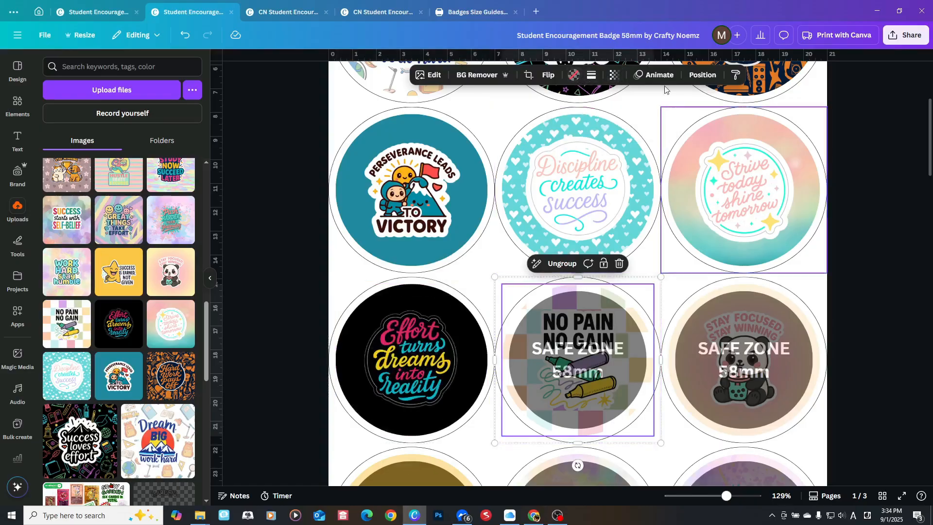
left_click(614, 75)
left_click_drag(601, 115, 724, 121)
left_click(749, 334)
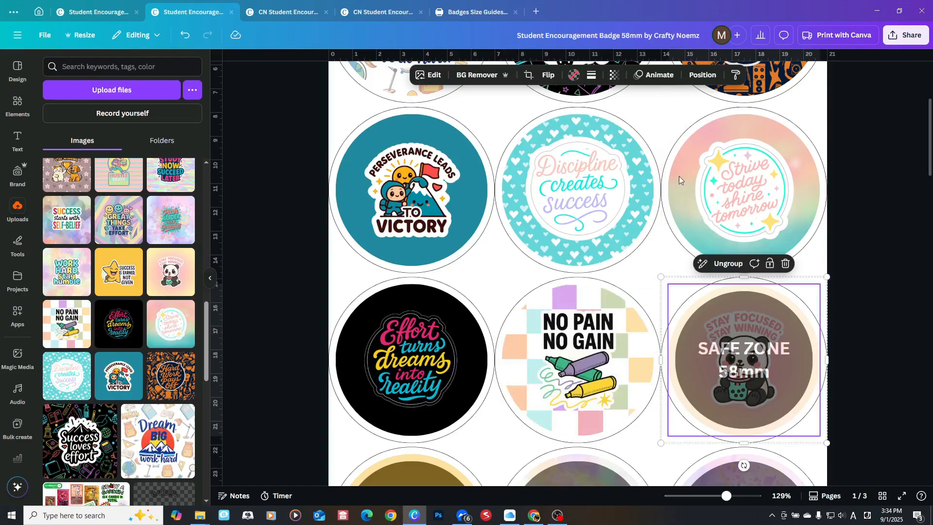
left_click(615, 75)
left_click_drag(601, 115, 647, 116)
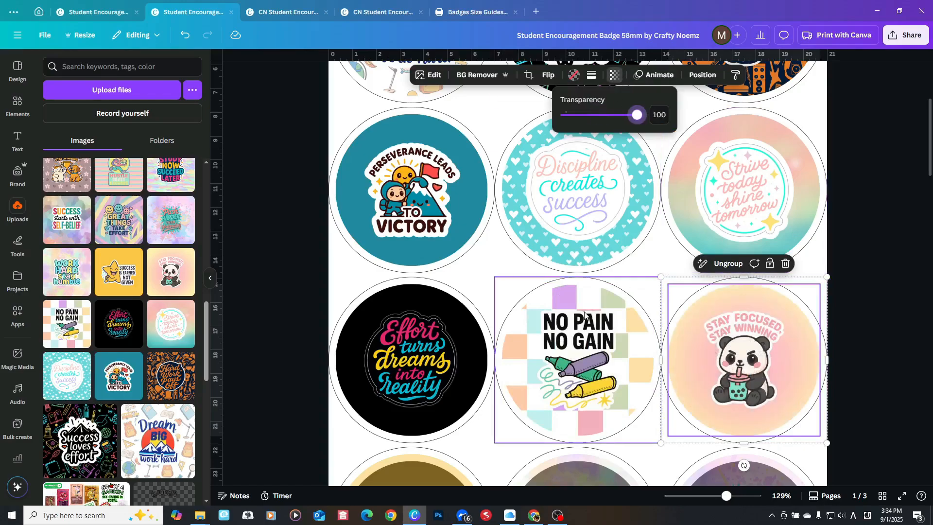
- Raise the transparency value to 100 for page 1's last-row star, Work Hard Stay Humble and Push Harder images, and deselect them
scroll(595, 296, "down", 5)
left_click(469, 278)
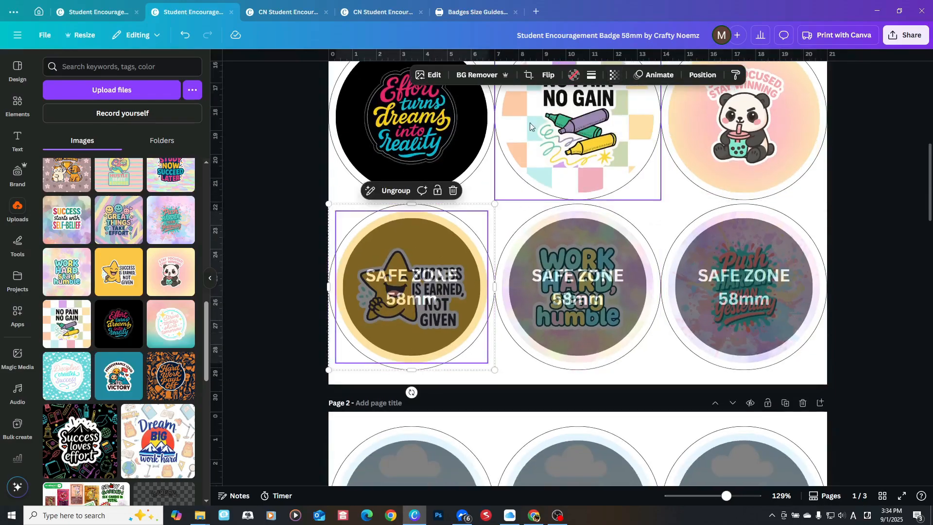
left_click(614, 75)
left_click_drag(589, 116, 781, 121)
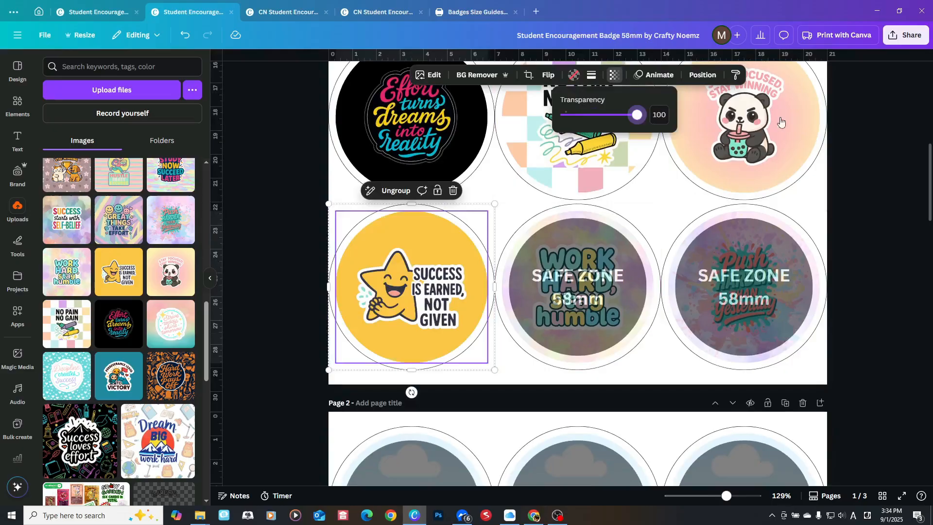
left_click(601, 250)
left_click(614, 75)
left_click_drag(611, 121, 637, 115)
left_click(757, 252)
left_click(615, 74)
scroll(604, 246, "down", 5)
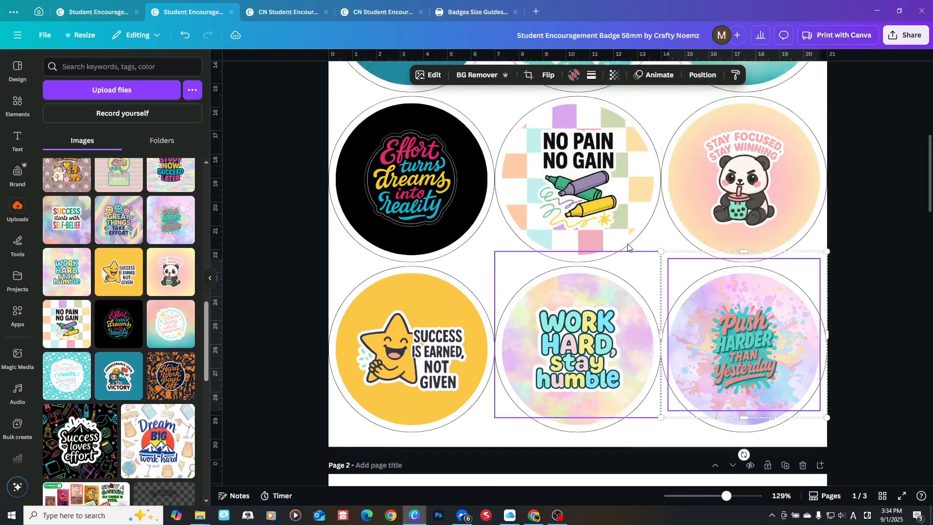
scroll(605, 246, "up", 2)
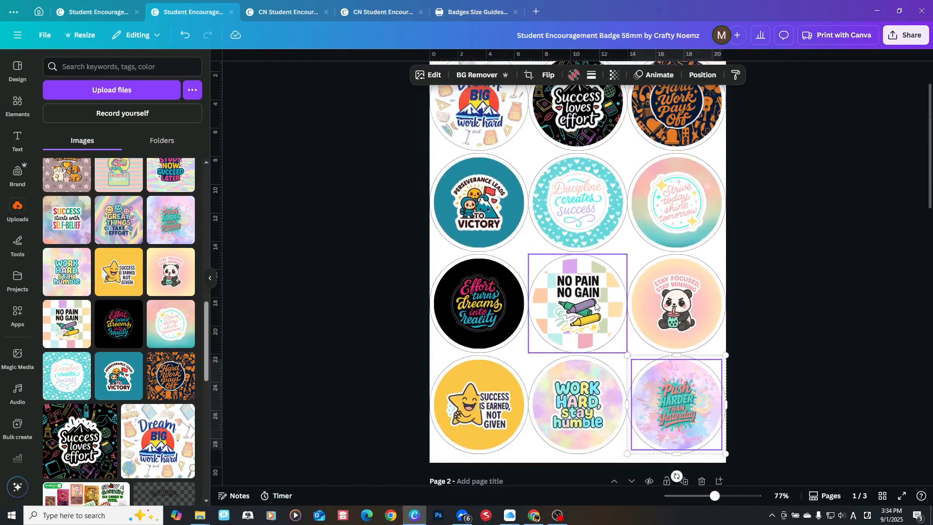
scroll(603, 249, "down", 1)
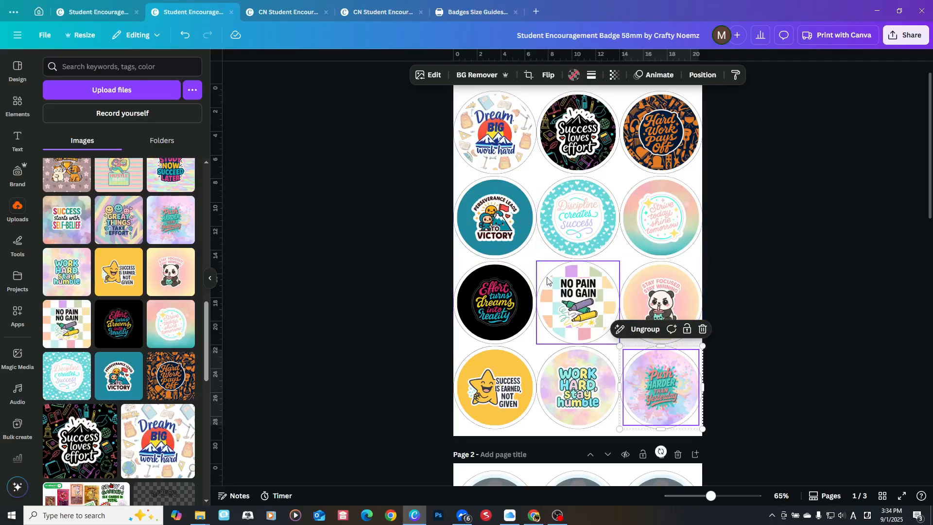
left_click(807, 245)
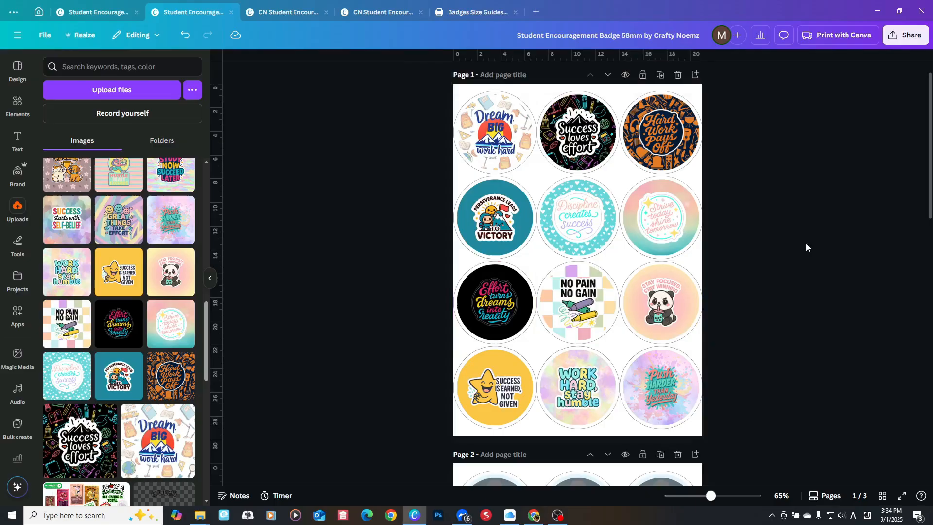